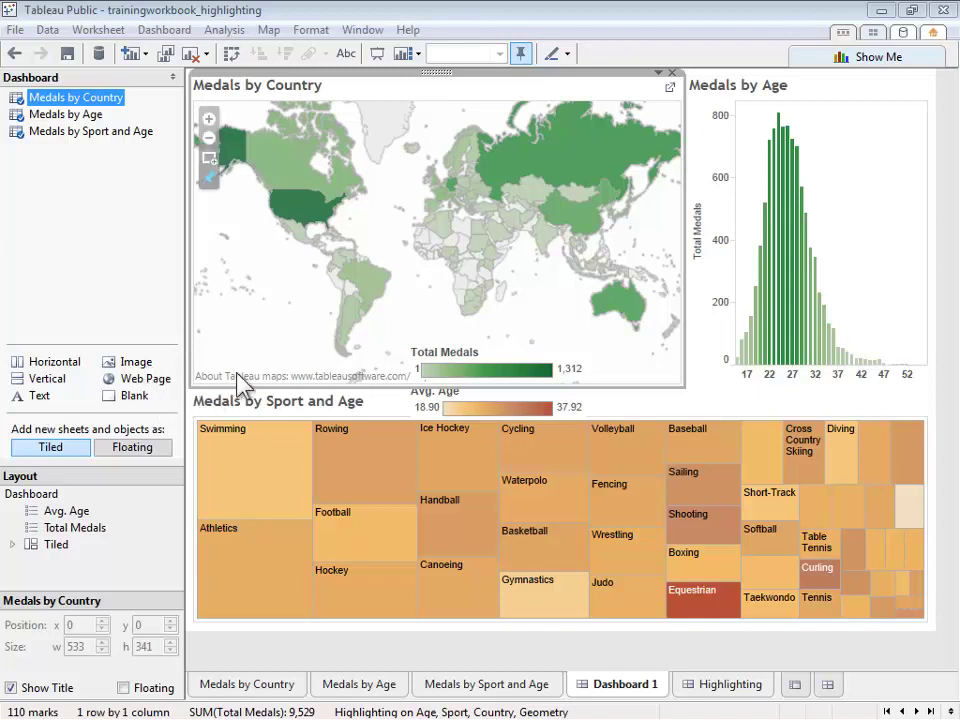
Switch new objects to Floating and drop a Vertical container over the Medals by Country map
{"action": "mouse_move", "coordinate": [478, 320]}
{"action": "left_click", "coordinate": [152, 450]}
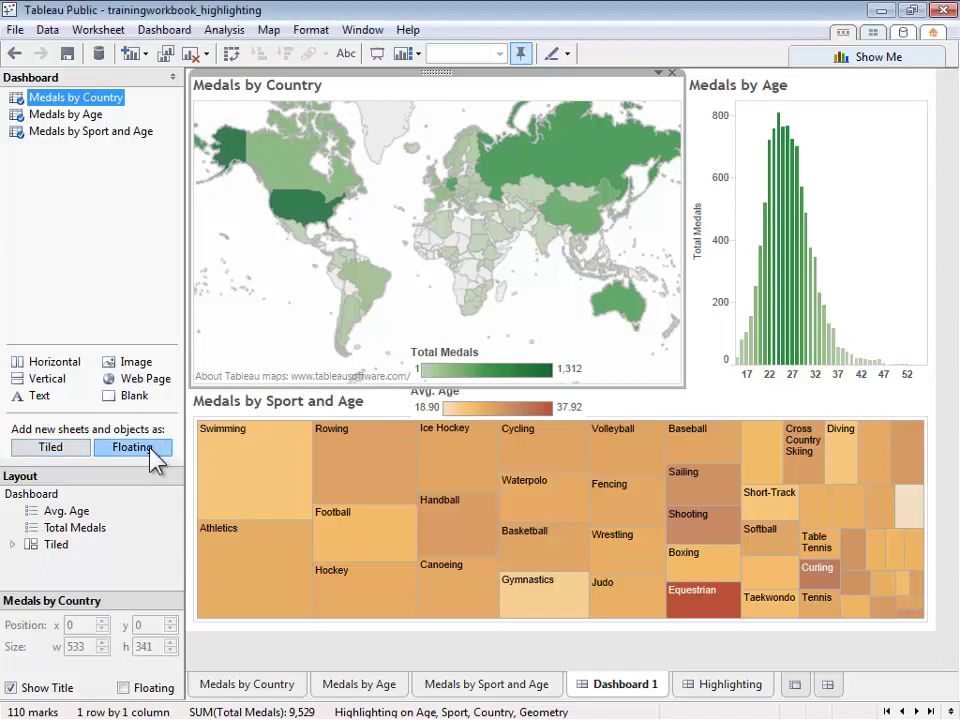
{"action": "left_click", "coordinate": [54, 381]}
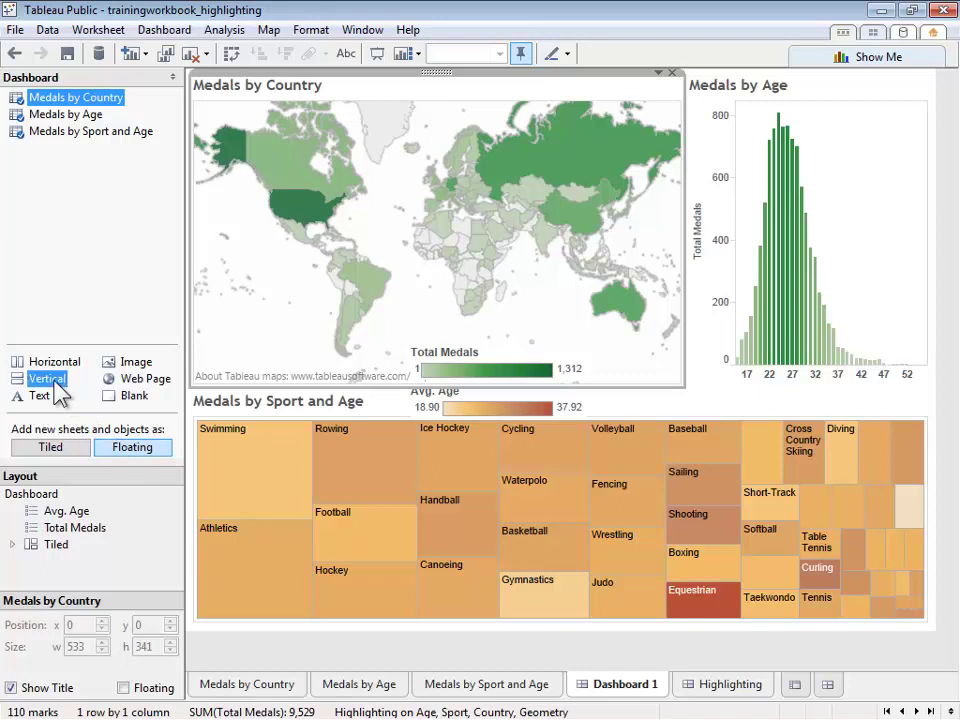
{"action": "left_click_drag", "start_coordinate": [56, 383], "coordinate": [393, 149]}
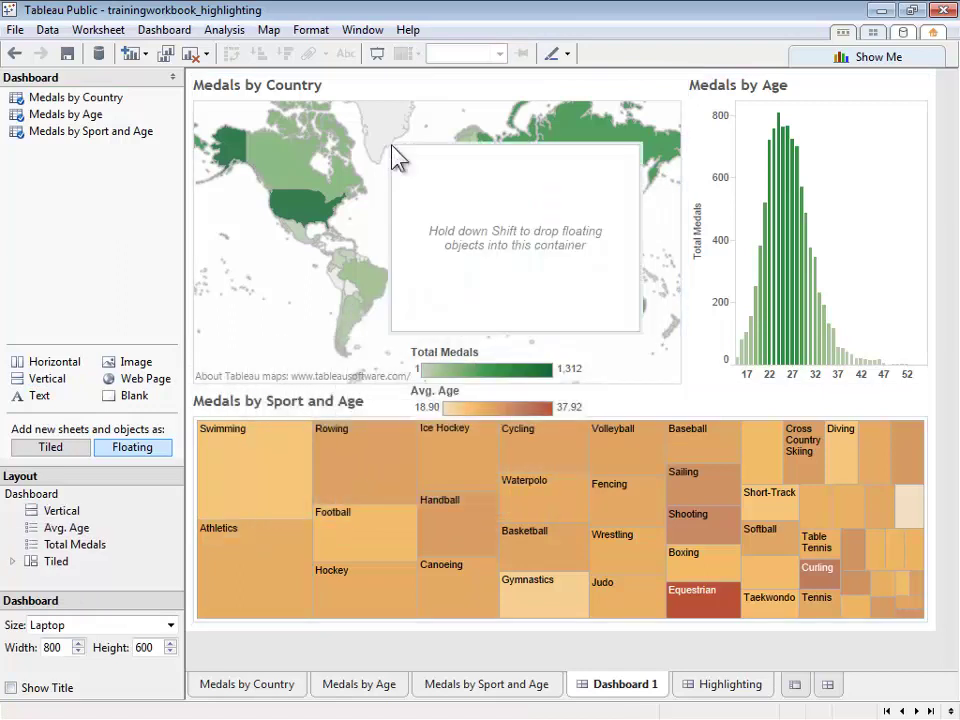
{"action": "left_click", "coordinate": [476, 362]}
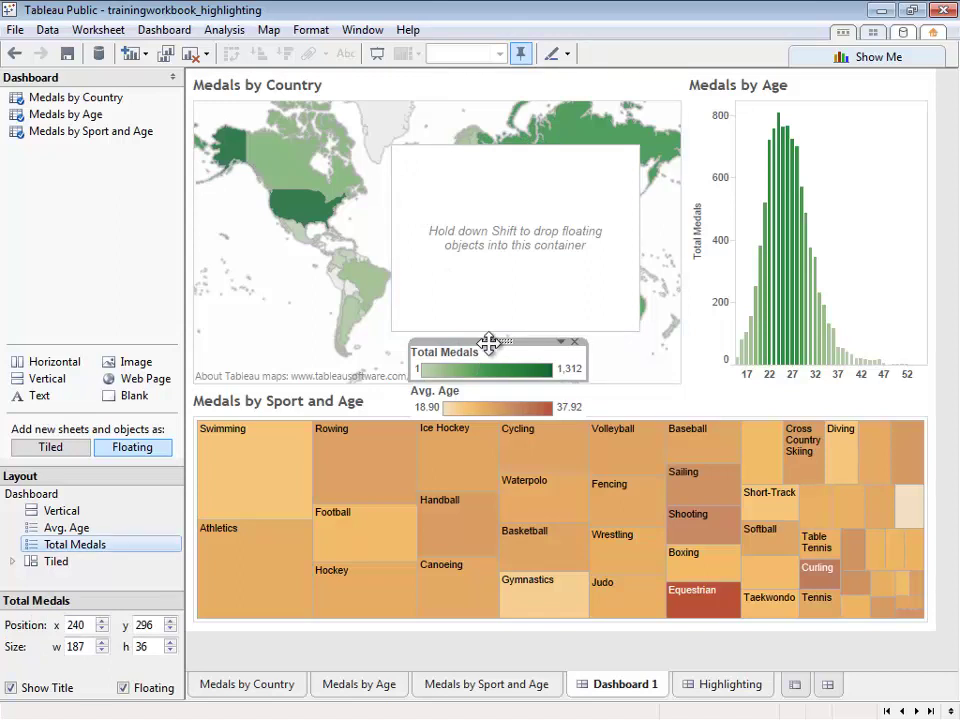
Shift-drop the Total Medals legend into the container and stack Avg. Age beneath it
{"action": "left_click_drag", "start_coordinate": [488, 343], "coordinate": [500, 210]}
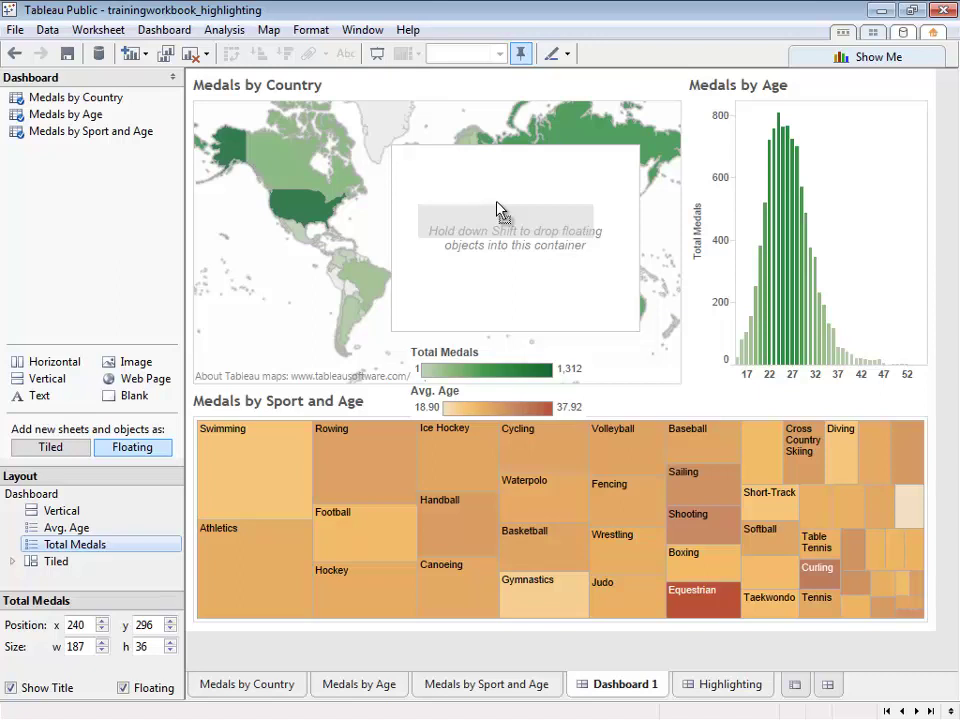
{"action": "key", "text": "shift"}
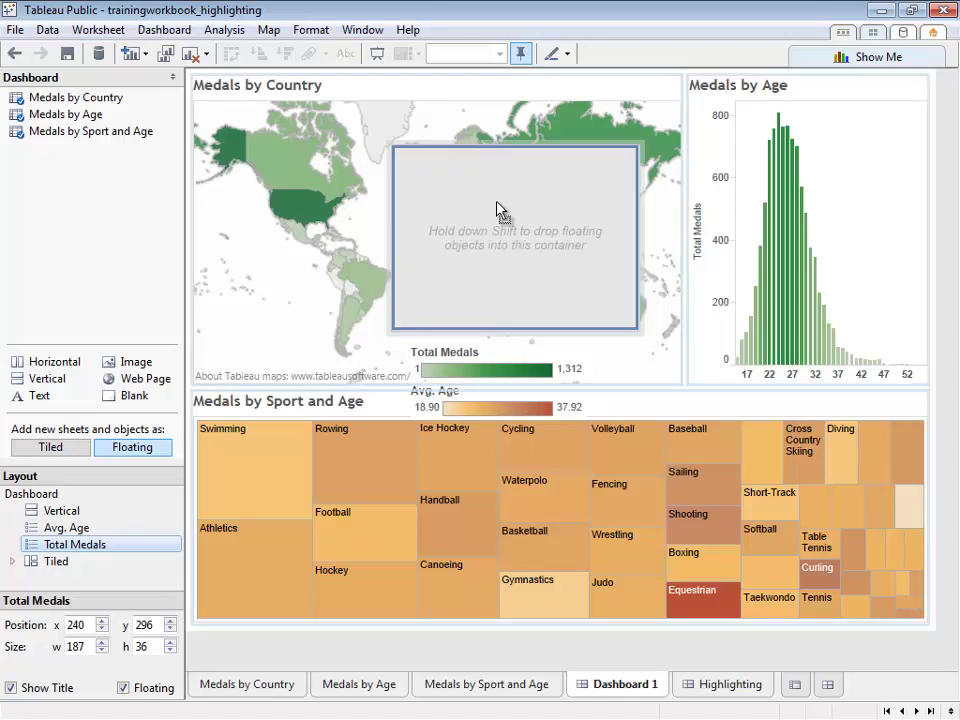
{"action": "left_click_drag", "start_coordinate": [500, 210], "coordinate": [503, 214]}
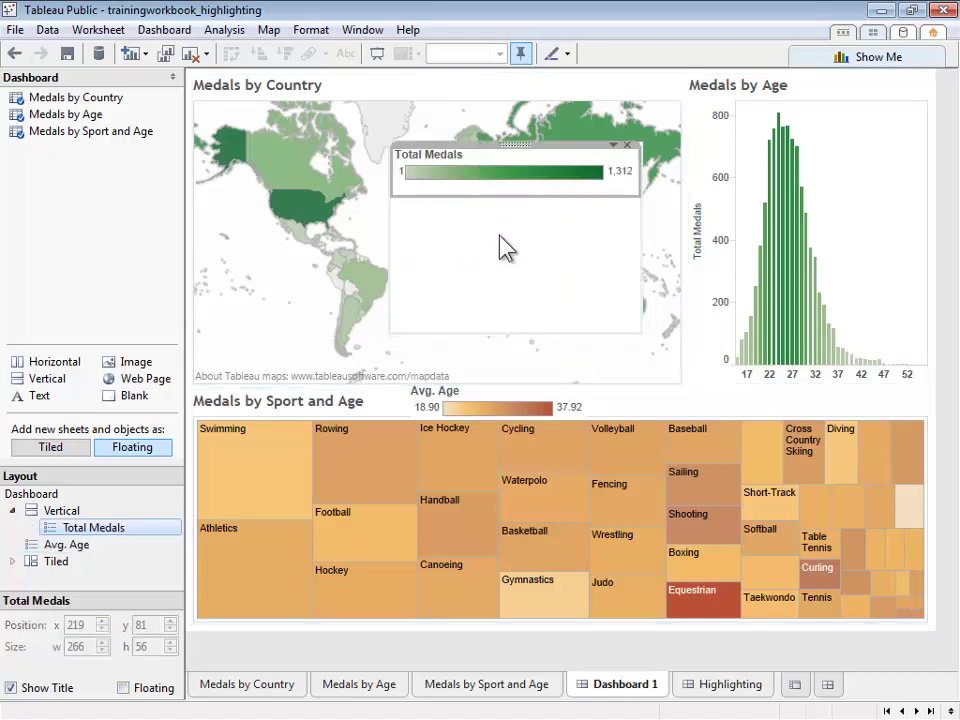
{"action": "left_click", "coordinate": [512, 400]}
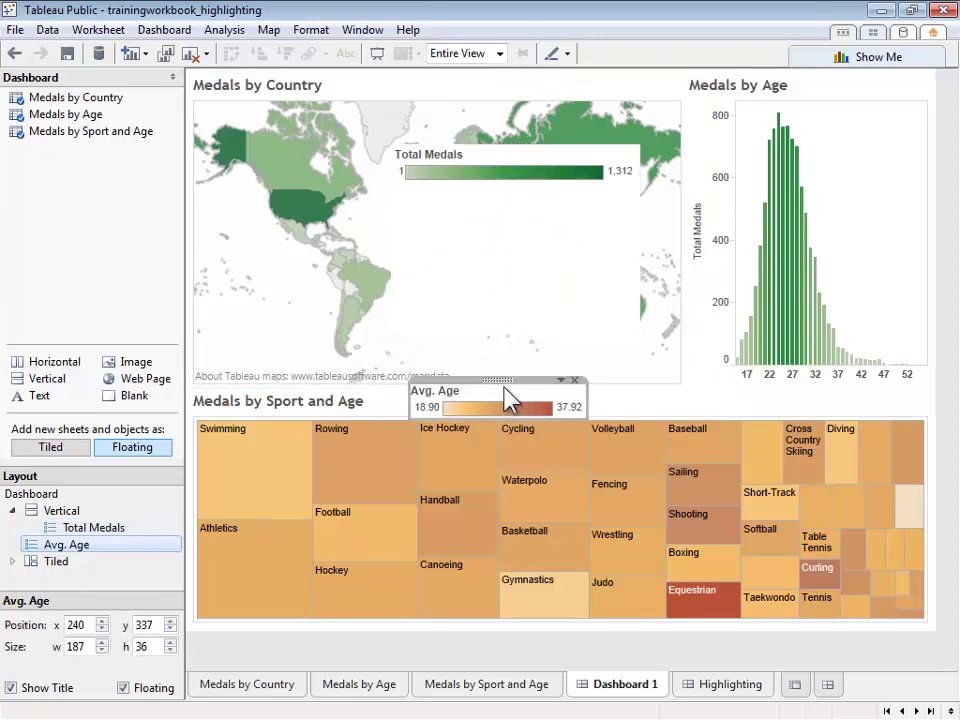
{"action": "left_click_drag", "start_coordinate": [500, 376], "coordinate": [499, 246]}
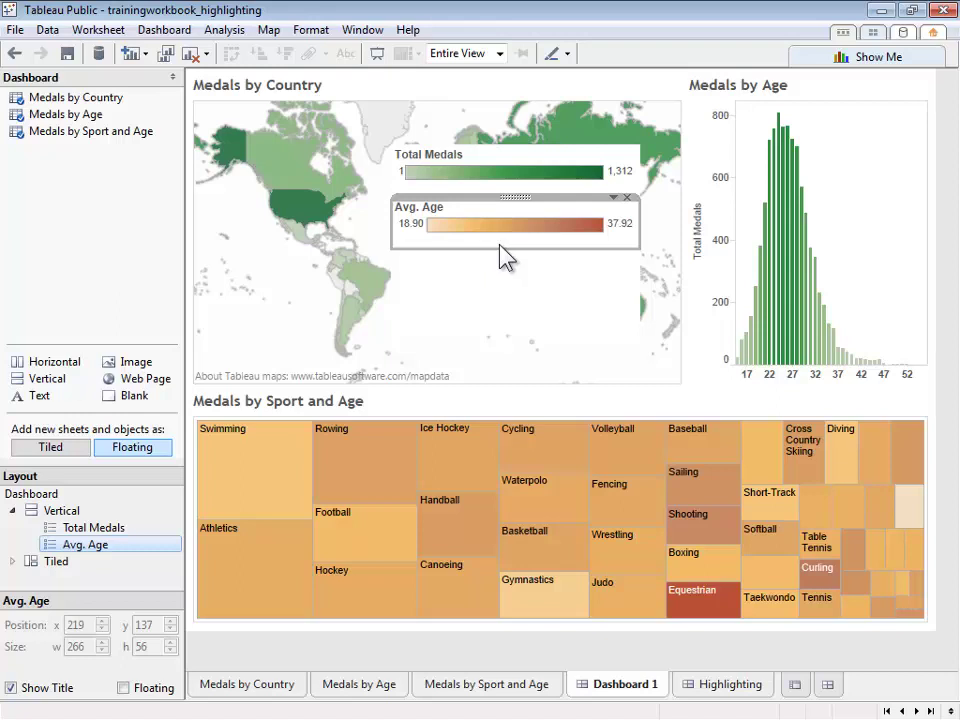
Shrink the container's bottom and right edges to fit the two legends (183 by 115)
{"action": "left_click", "coordinate": [544, 279]}
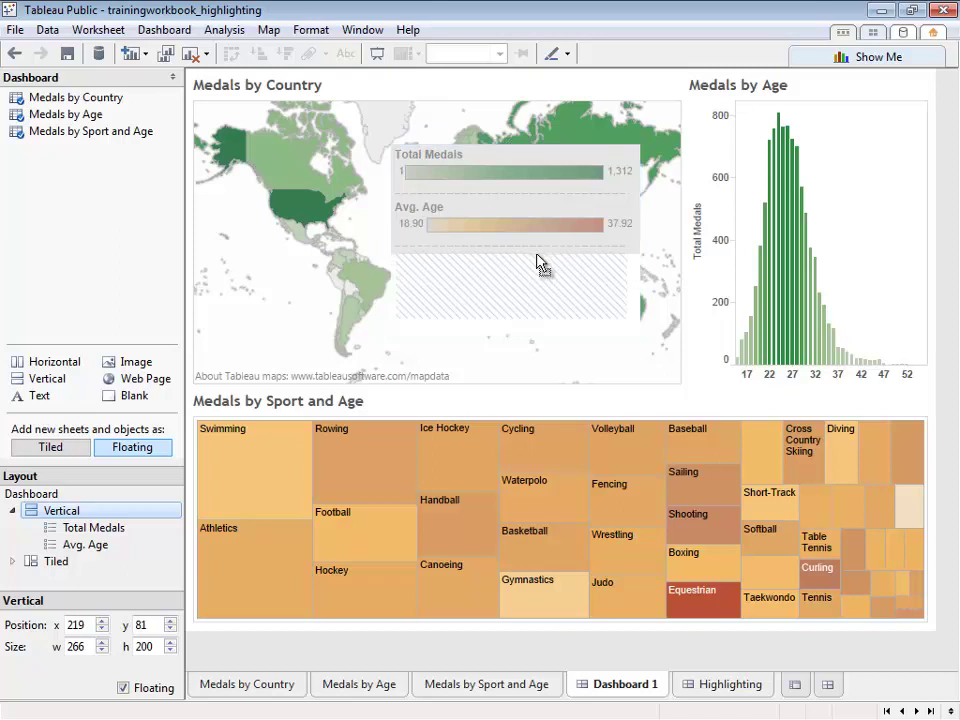
{"action": "left_click_drag", "start_coordinate": [536, 251], "coordinate": [600, 247]}
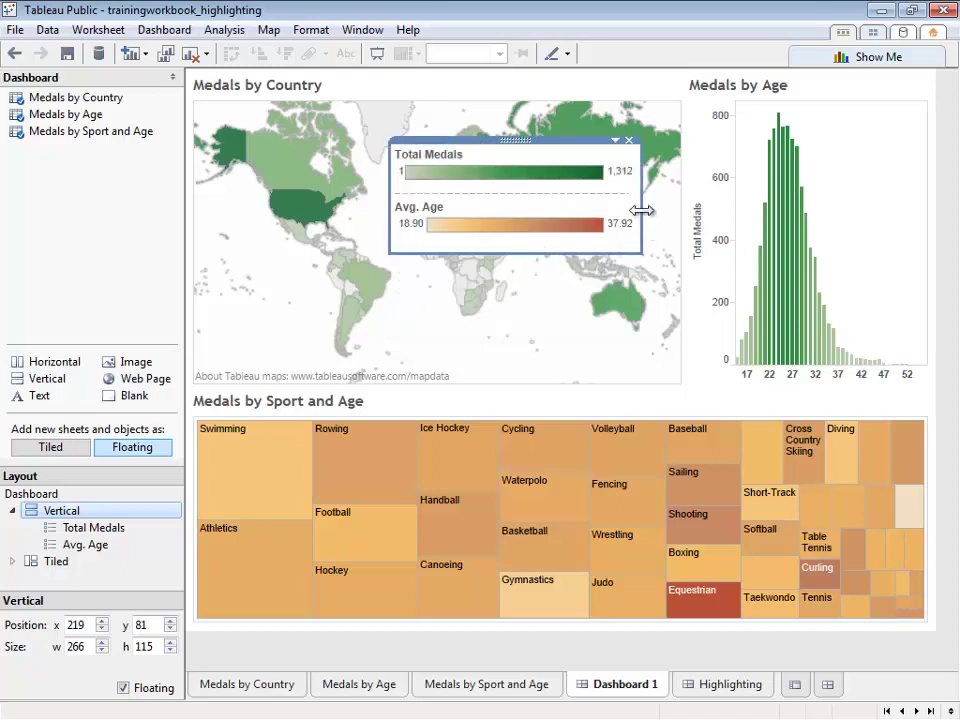
{"action": "left_click_drag", "start_coordinate": [641, 210], "coordinate": [563, 208]}
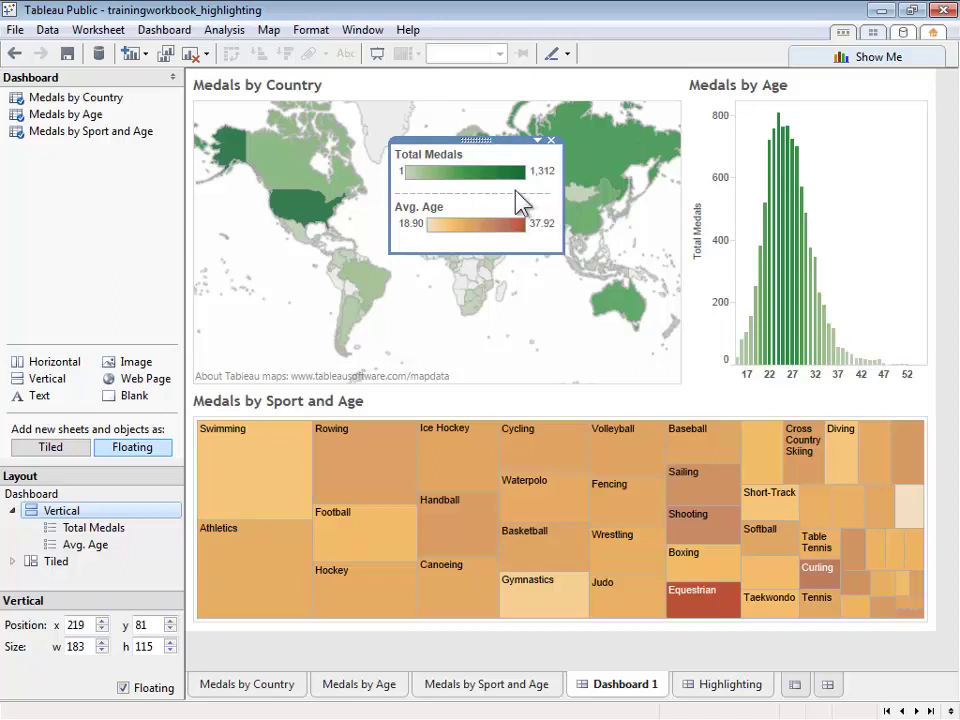
{"action": "left_click", "coordinate": [520, 200]}
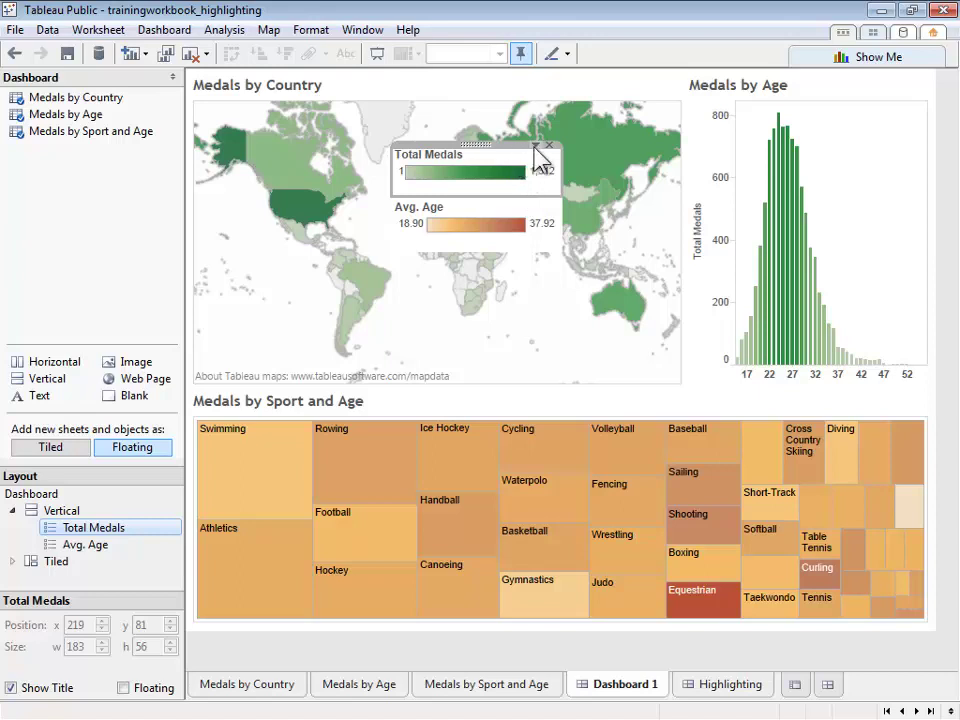
Move the legend container lower on the map and widen it so range labels show
{"action": "left_click", "coordinate": [535, 146]}
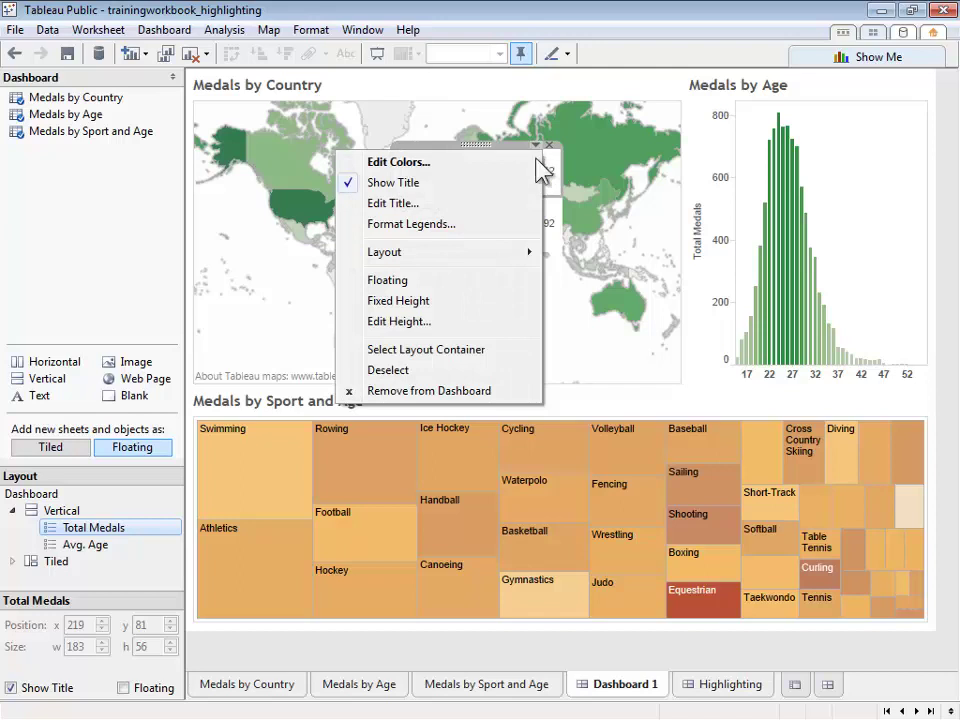
{"action": "left_click", "coordinate": [519, 350]}
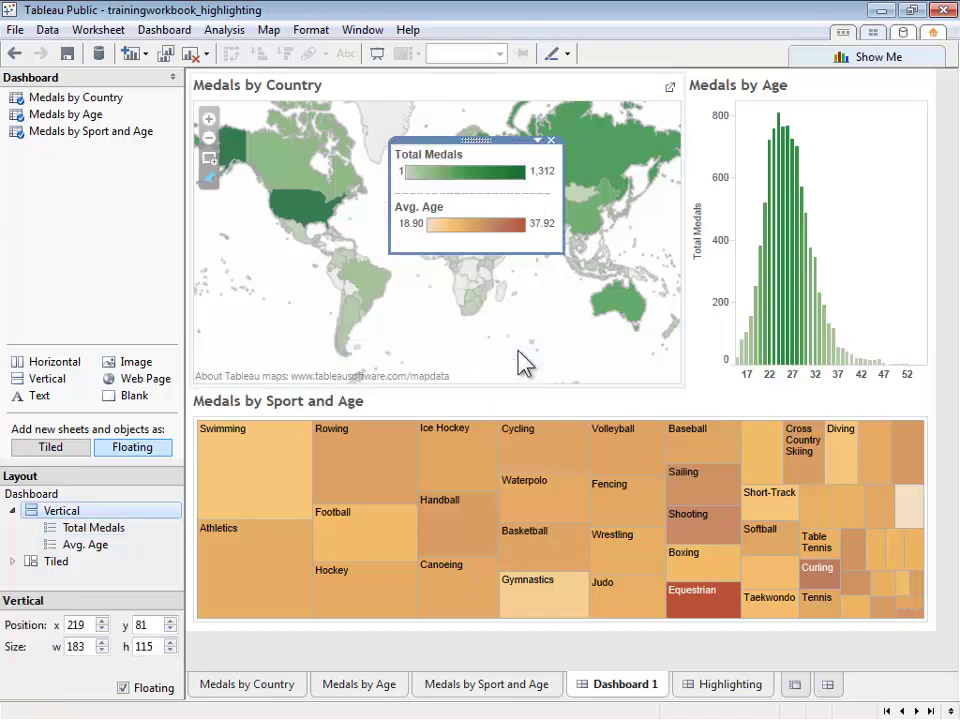
{"action": "left_click_drag", "start_coordinate": [480, 141], "coordinate": [492, 283]}
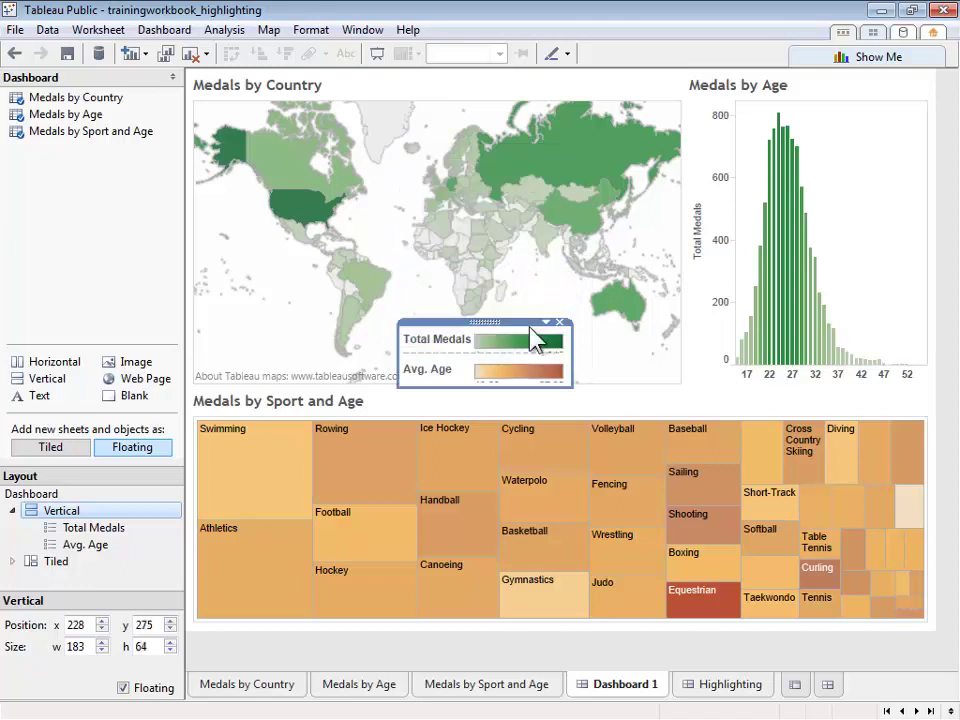
{"action": "left_click_drag", "start_coordinate": [572, 348], "coordinate": [615, 341]}
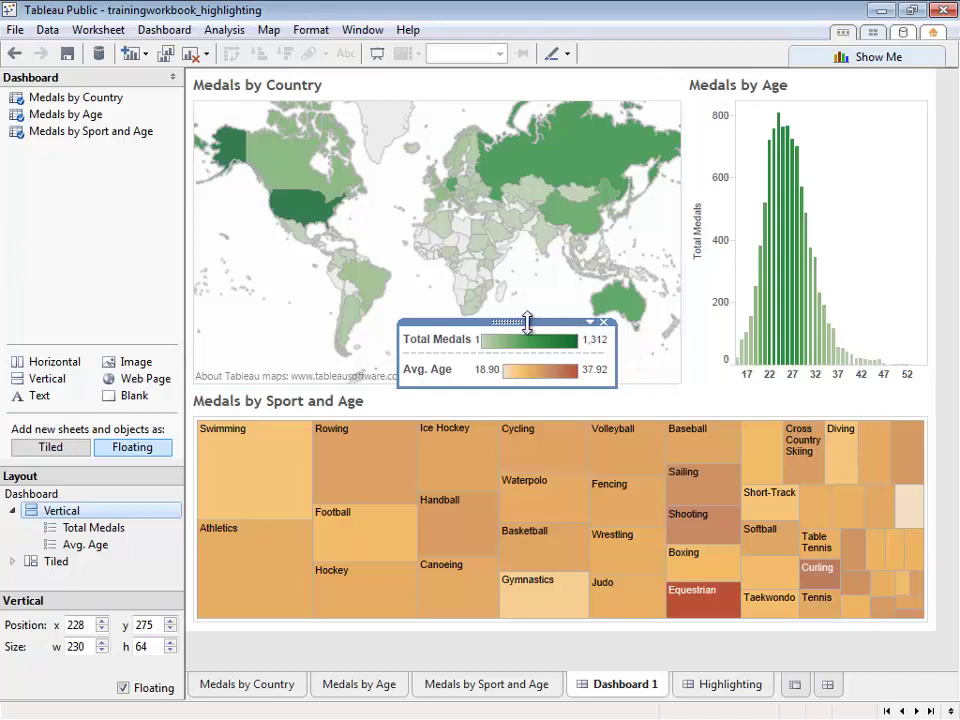
Tile the legends beneath the Medals by Age chart and make the chart taller
{"action": "left_click_drag", "start_coordinate": [506, 321], "coordinate": [821, 350]}
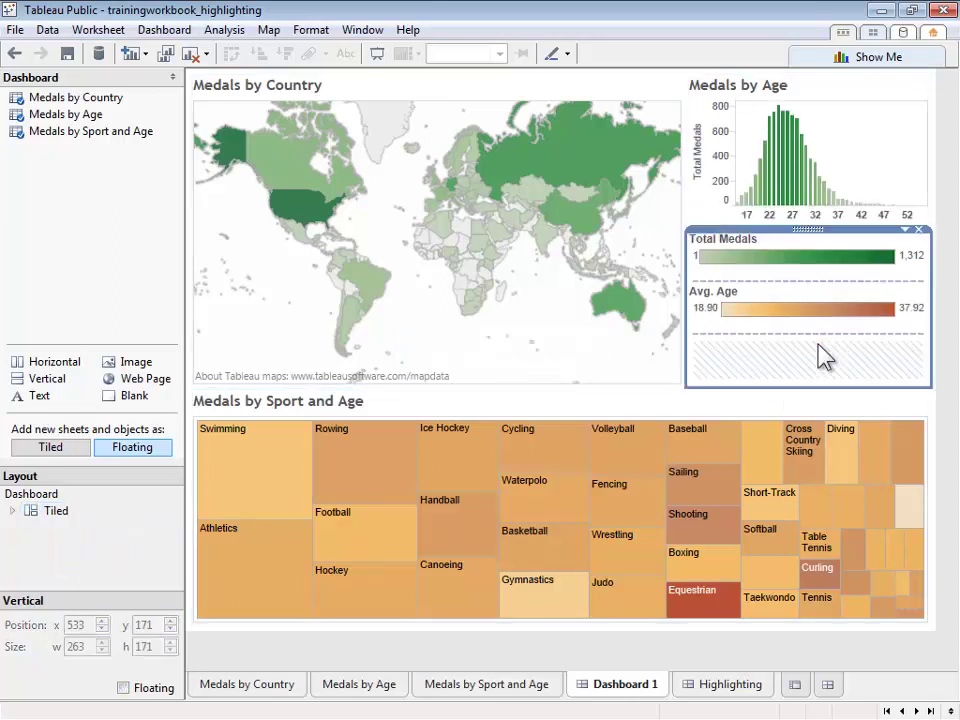
{"action": "left_click_drag", "start_coordinate": [838, 229], "coordinate": [838, 306]}
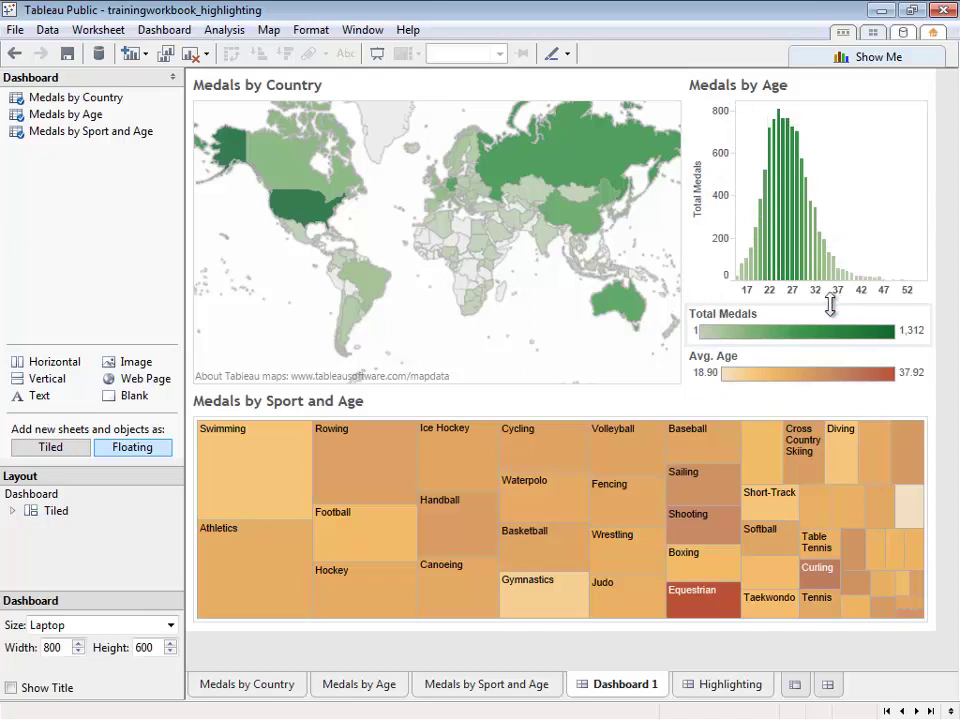
{"action": "left_click", "coordinate": [670, 320]}
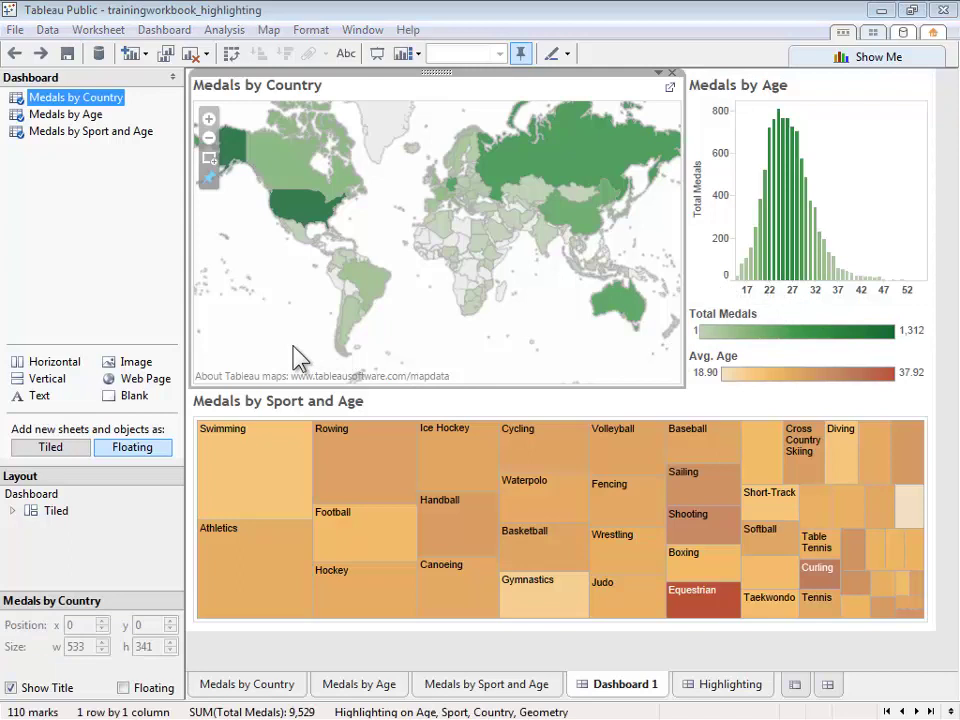
Tile a Text object across the dashboard top and paste the 'Olympic Medals 2000-2012' title
{"action": "left_click", "coordinate": [70, 451]}
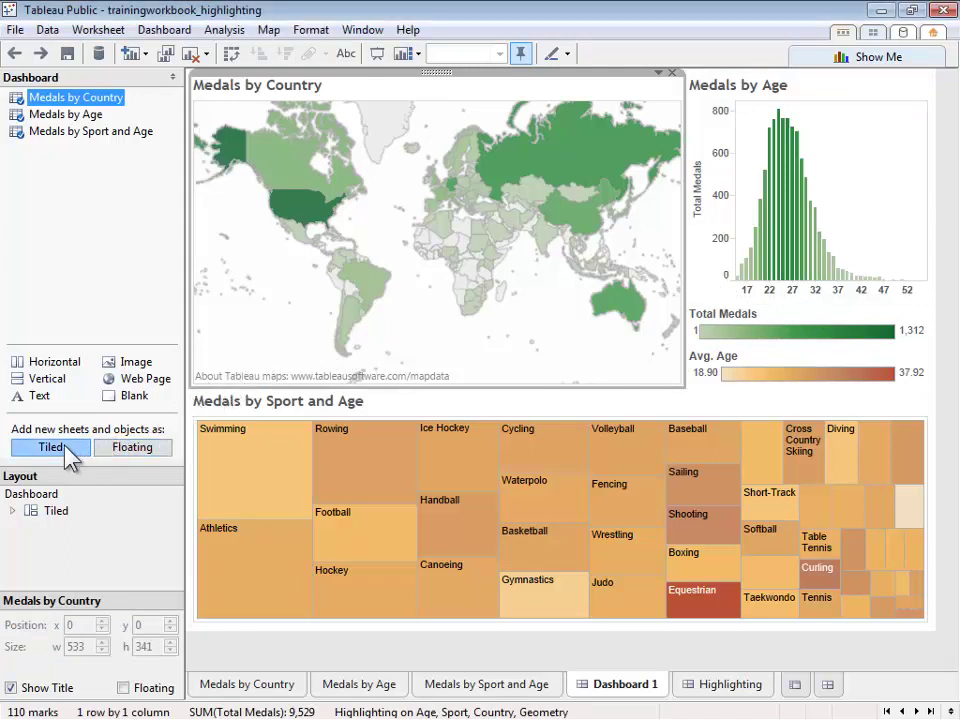
{"action": "left_click_drag", "start_coordinate": [43, 404], "coordinate": [494, 86]}
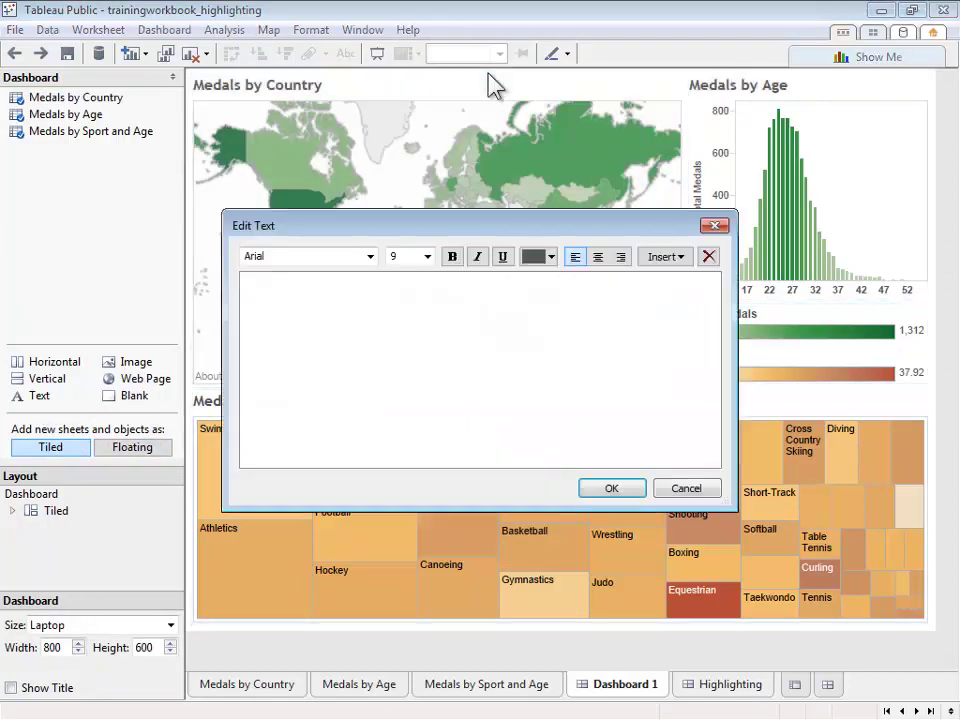
{"action": "left_click", "coordinate": [345, 268]}
{"action": "type", "text": "Olympic Medals 2000-2012"}
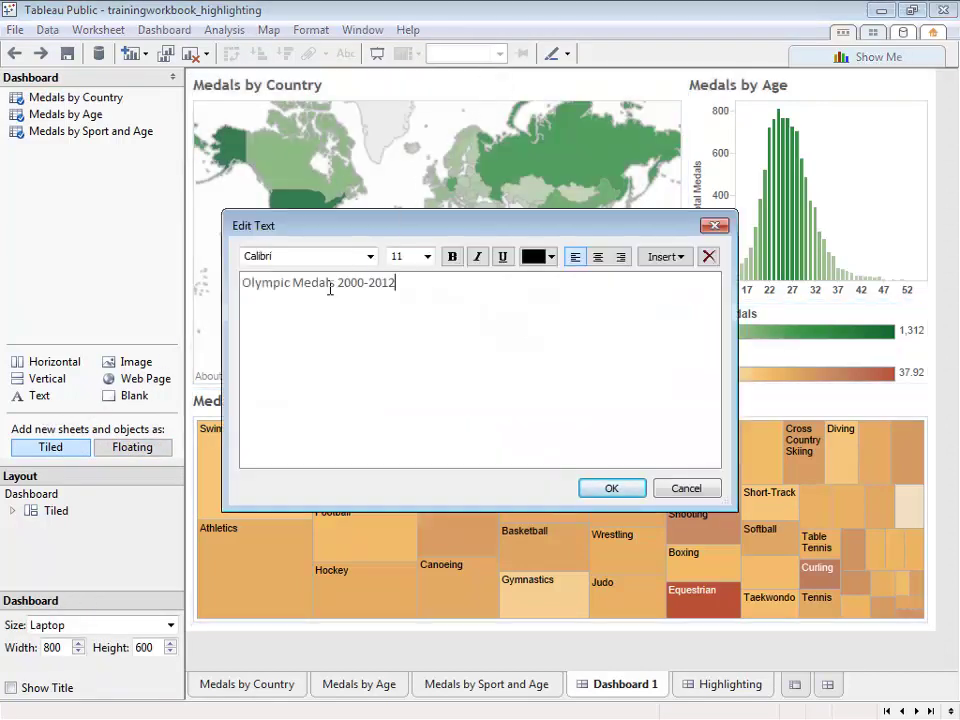
Format the title at size 20, centred, and reduce the title strip's height
{"action": "left_click_drag", "start_coordinate": [418, 281], "coordinate": [244, 286]}
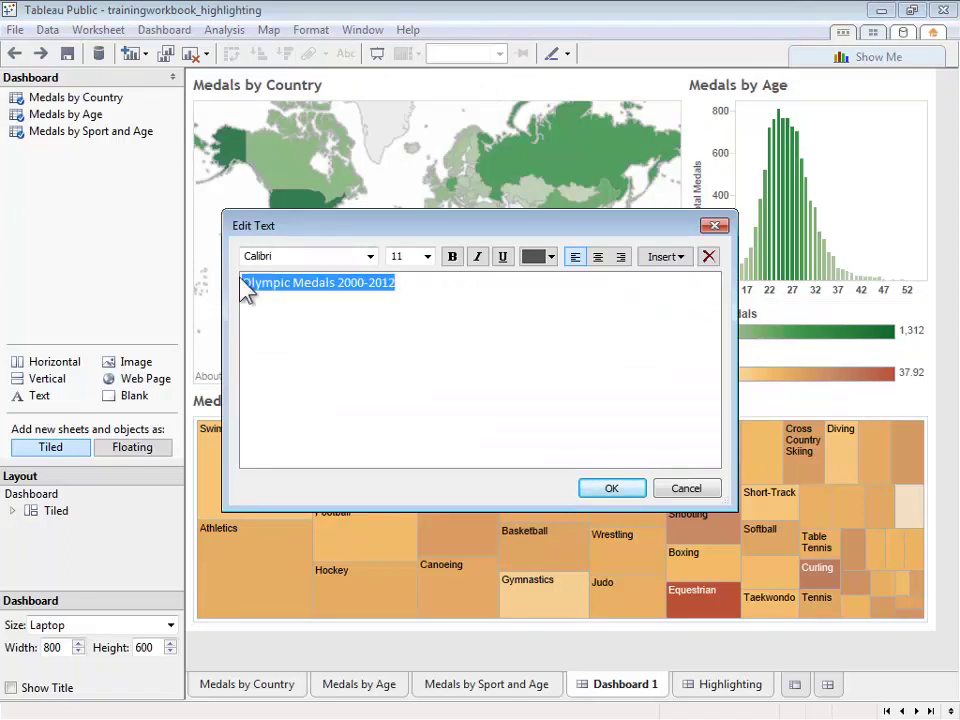
{"action": "left_click", "coordinate": [427, 257]}
{"action": "left_click", "coordinate": [407, 372]}
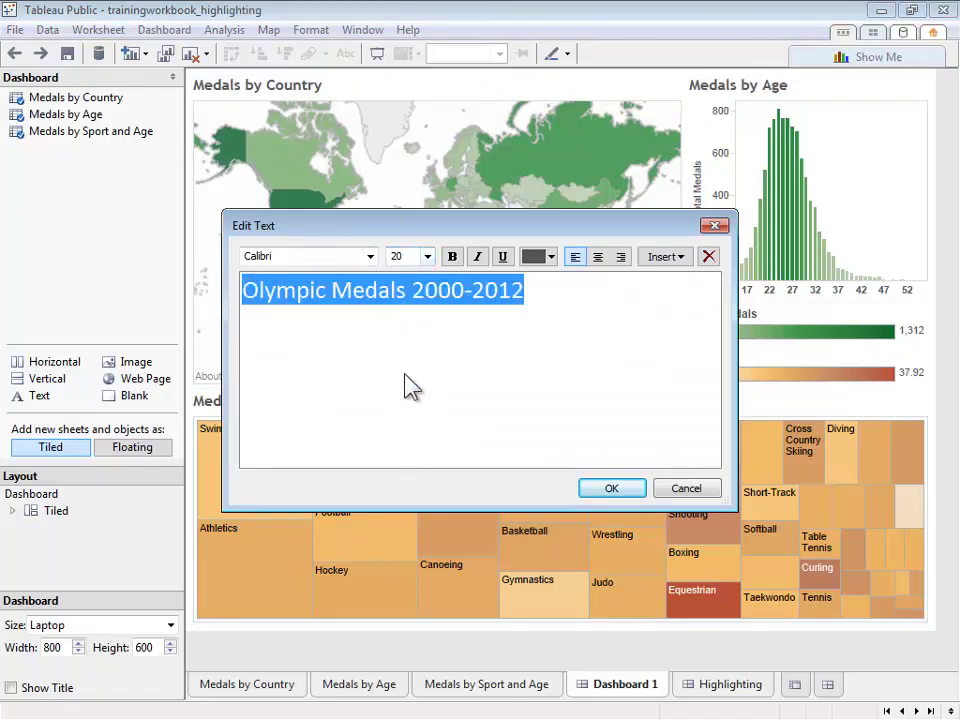
{"action": "left_click", "coordinate": [597, 259]}
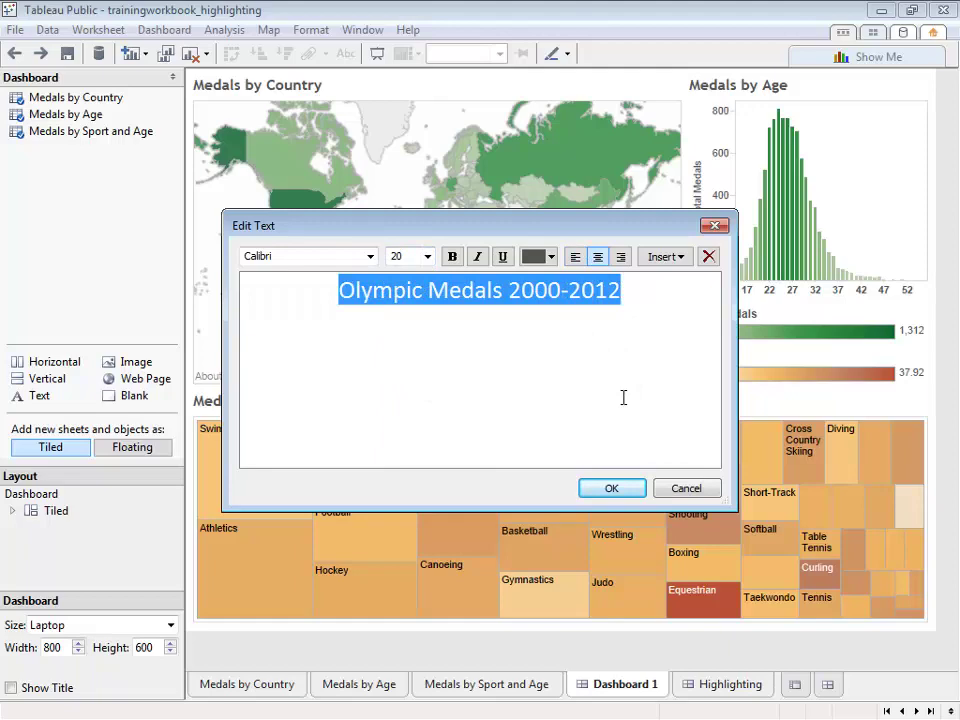
{"action": "left_click", "coordinate": [614, 492]}
{"action": "left_click_drag", "start_coordinate": [579, 347], "coordinate": [589, 116]}
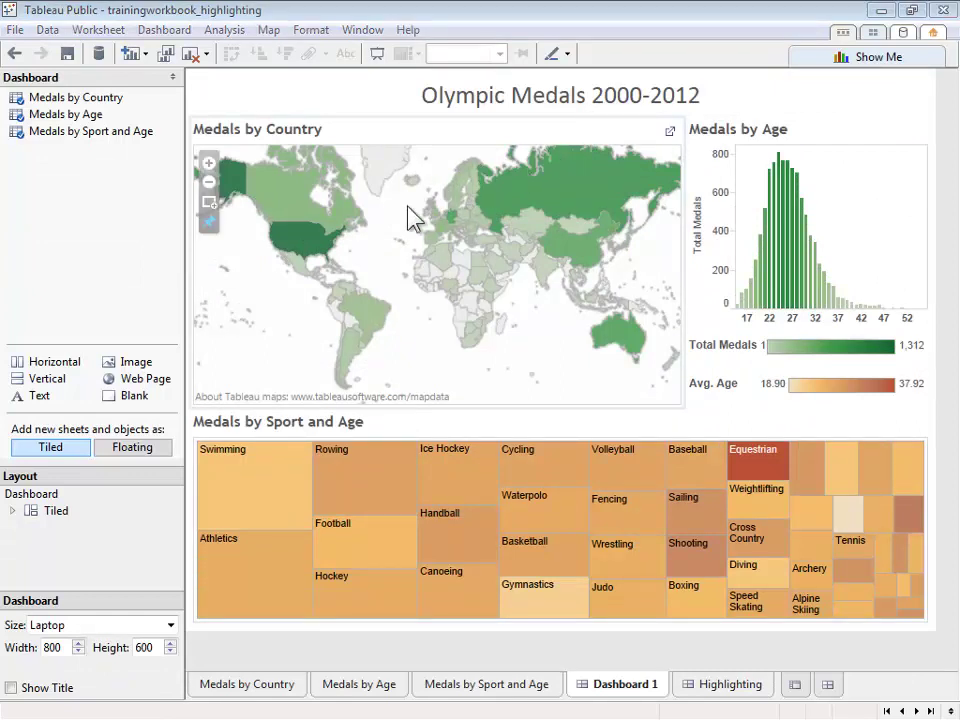
Insert the Olympic_Rings.png image object beside the title
{"action": "left_click_drag", "start_coordinate": [133, 366], "coordinate": [835, 103]}
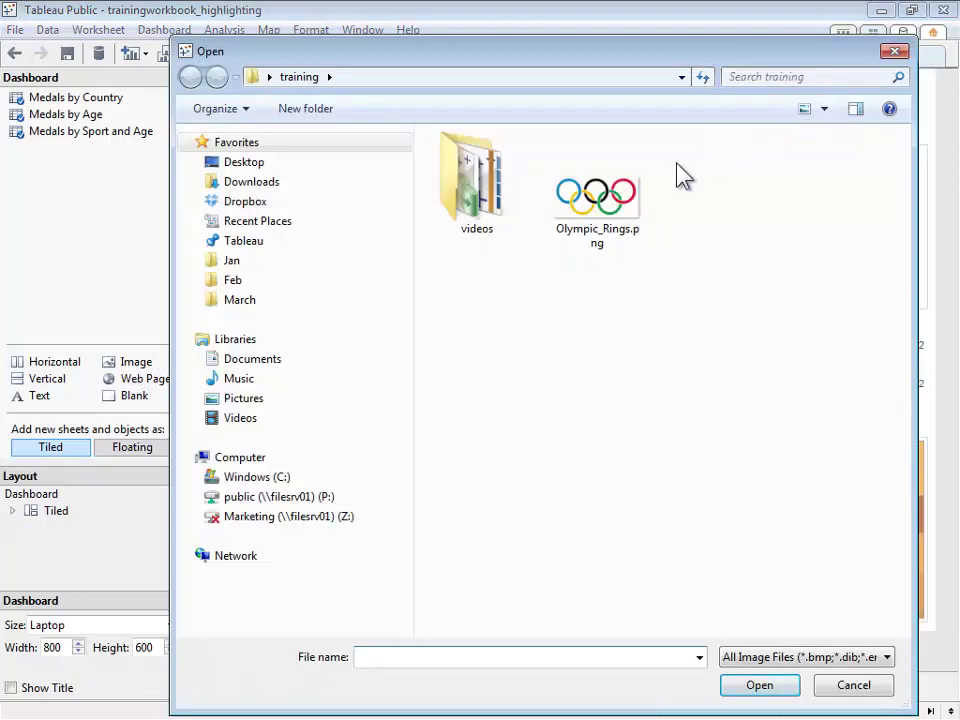
{"action": "left_click", "coordinate": [619, 199]}
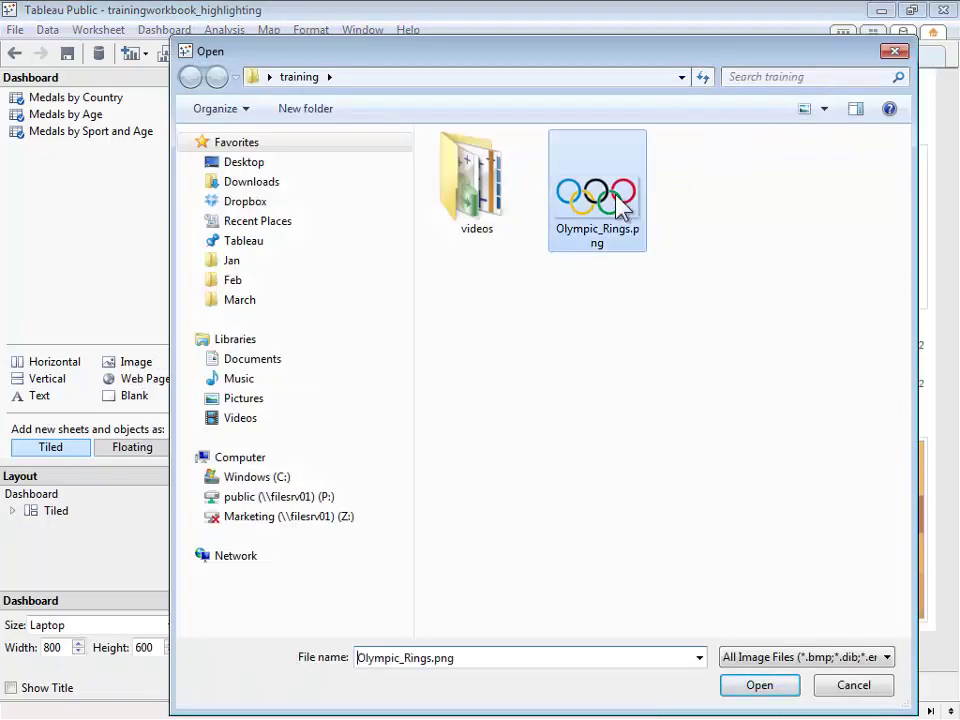
{"action": "left_click", "coordinate": [781, 689]}
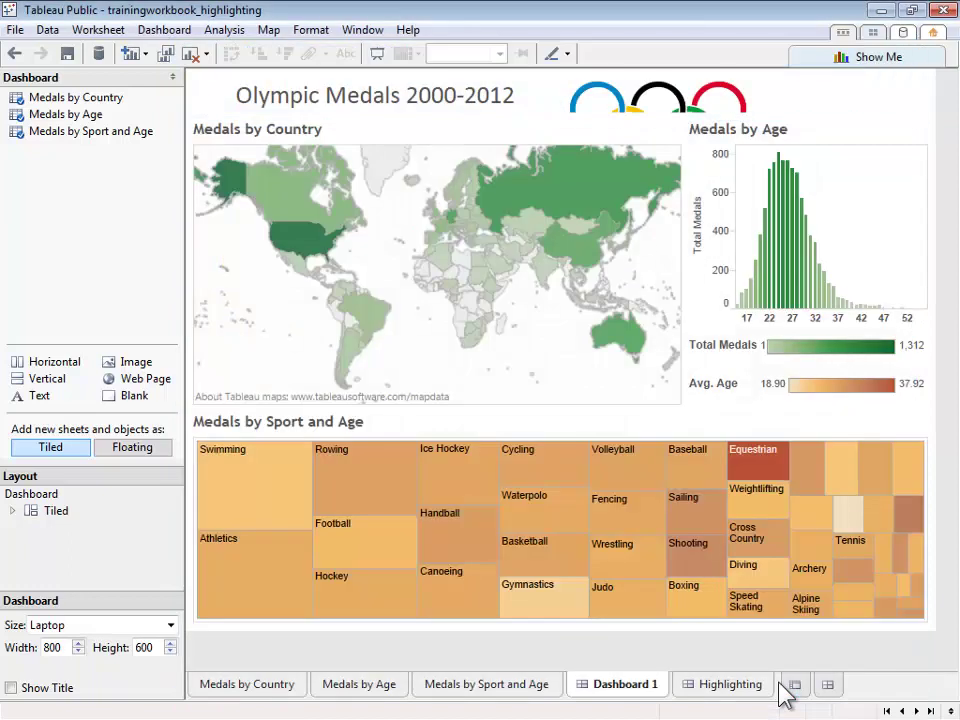
Set the rings image to Fit Image and Center Image
{"action": "left_click", "coordinate": [768, 112]}
{"action": "left_click", "coordinate": [904, 74]}
{"action": "left_click", "coordinate": [857, 106]}
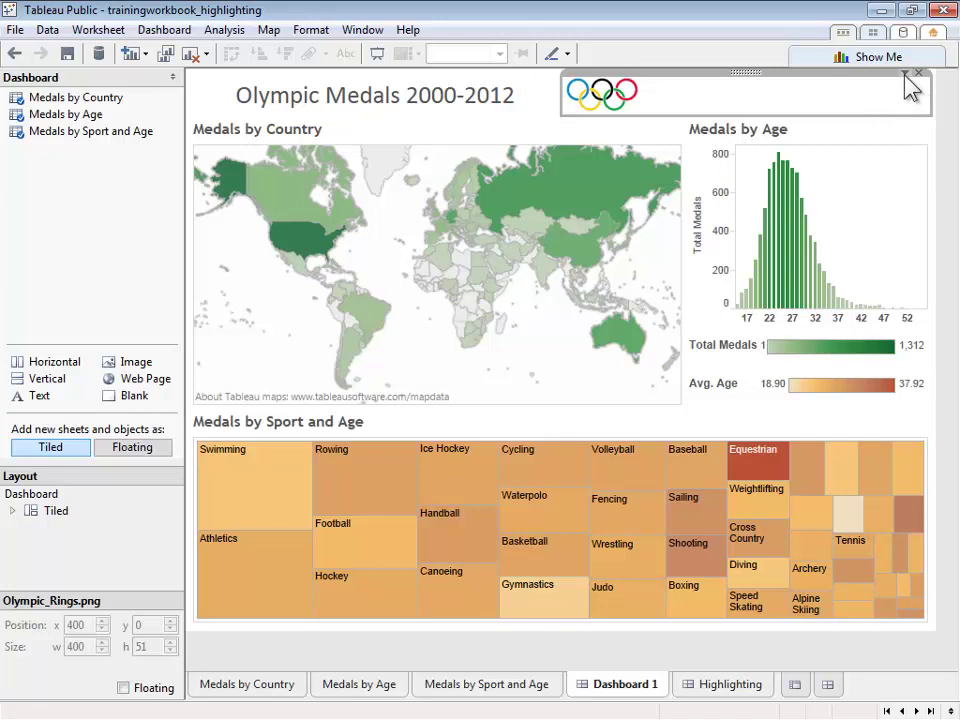
{"action": "left_click", "coordinate": [904, 74]}
{"action": "left_click", "coordinate": [849, 129]}
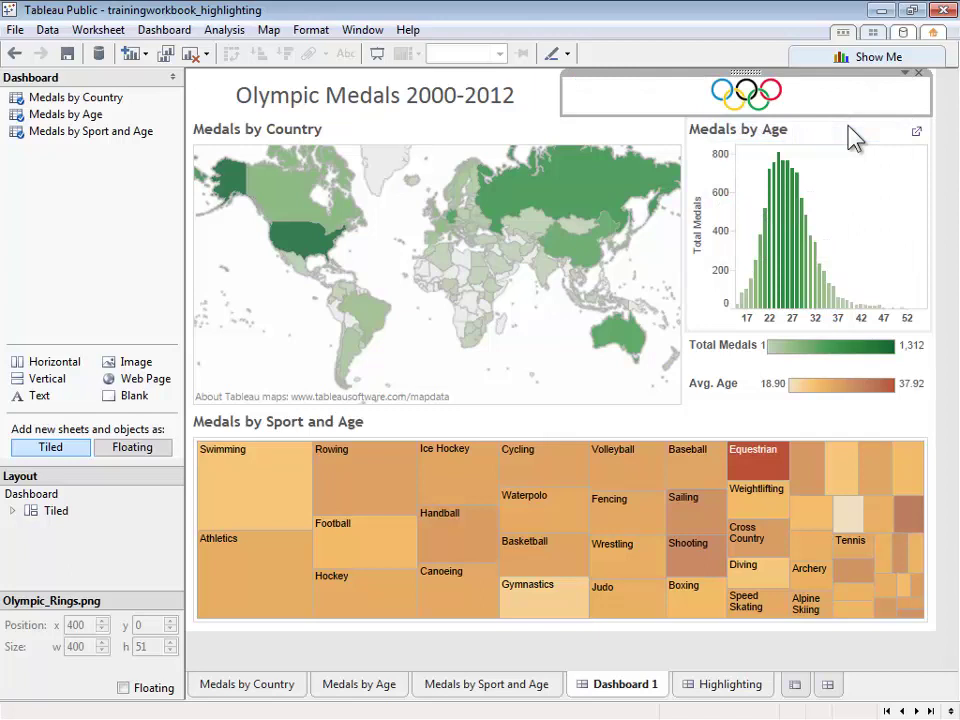
{"action": "left_click", "coordinate": [904, 75]}
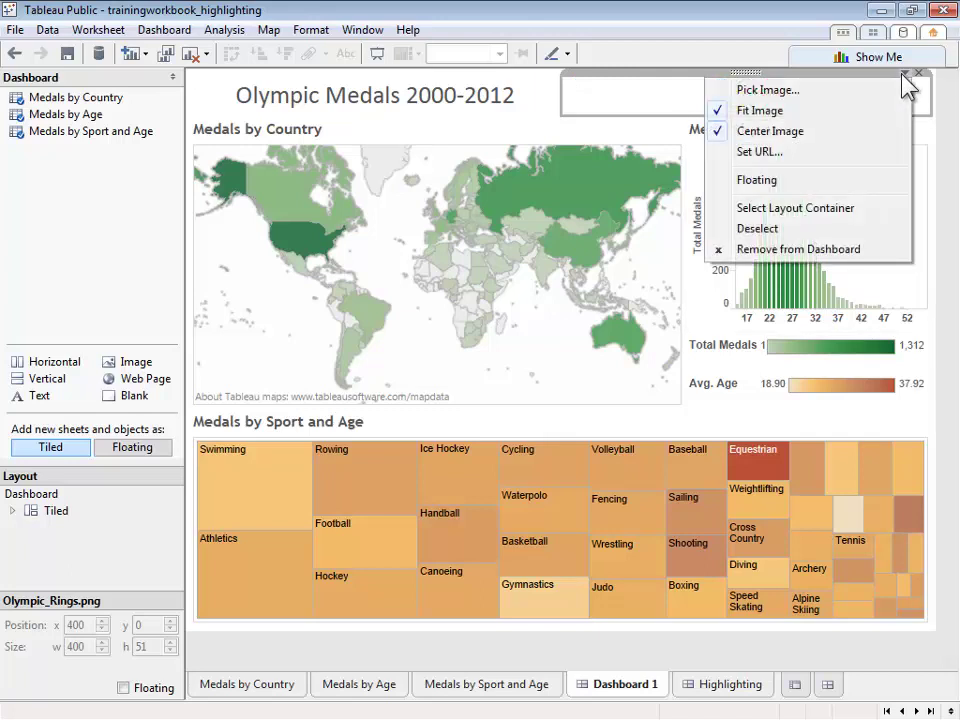
{"action": "left_click", "coordinate": [832, 152]}
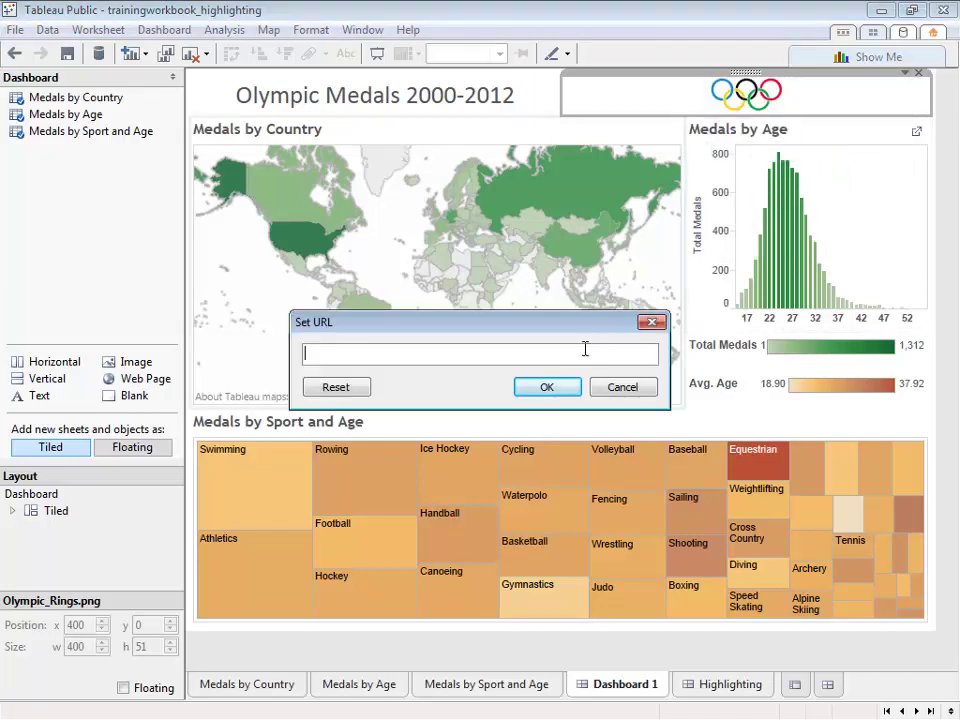
{"action": "type", "text": "http://www.olympics.org"}
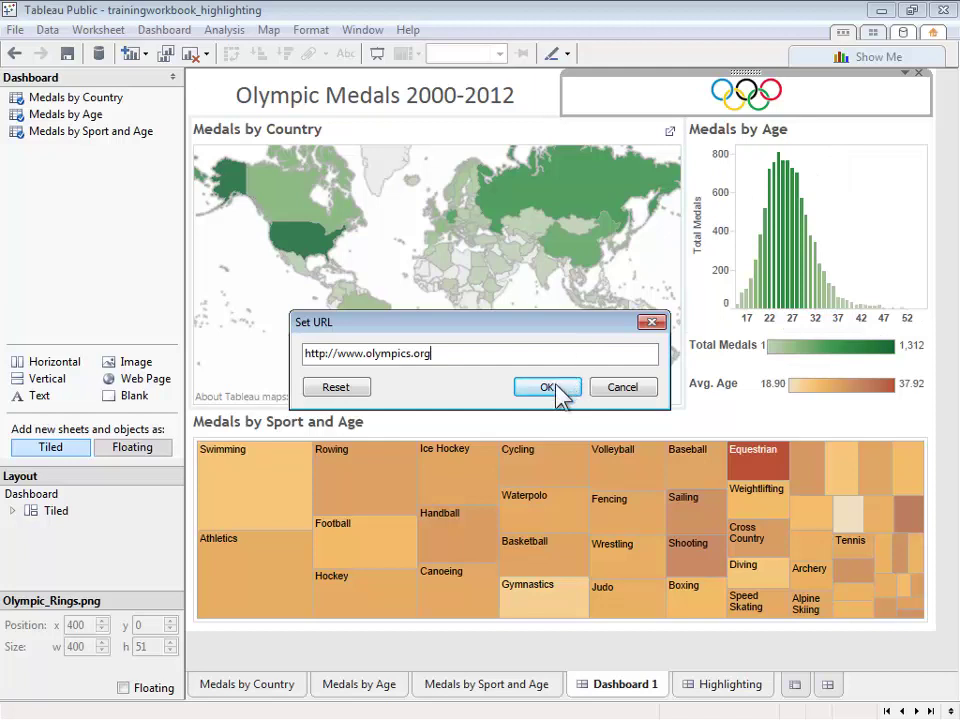
{"action": "left_click", "coordinate": [556, 386]}
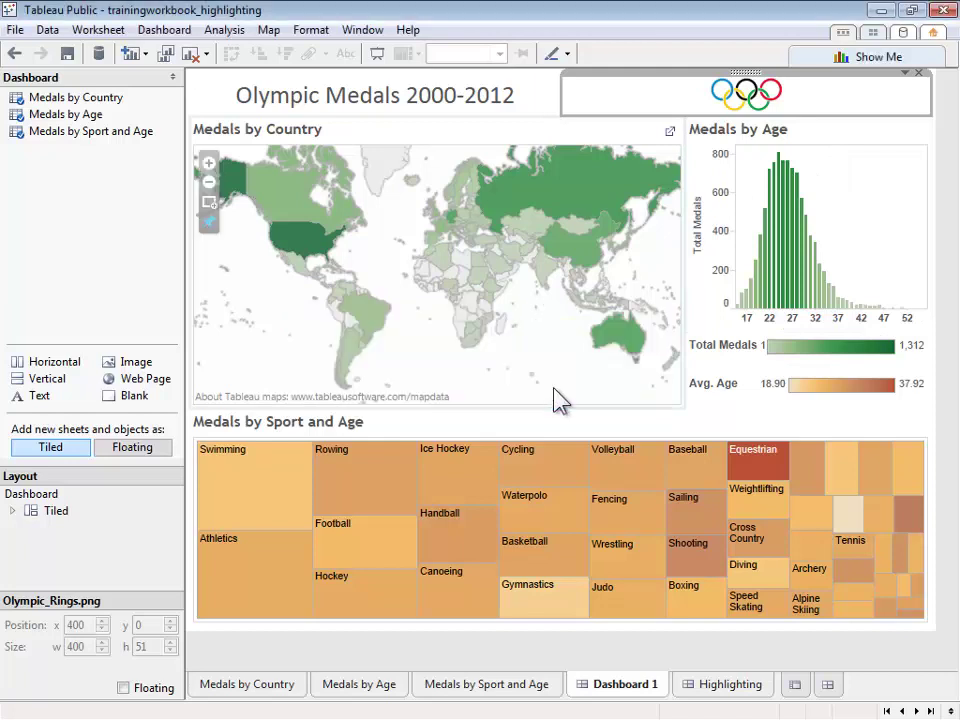
{"action": "left_click", "coordinate": [752, 97]}
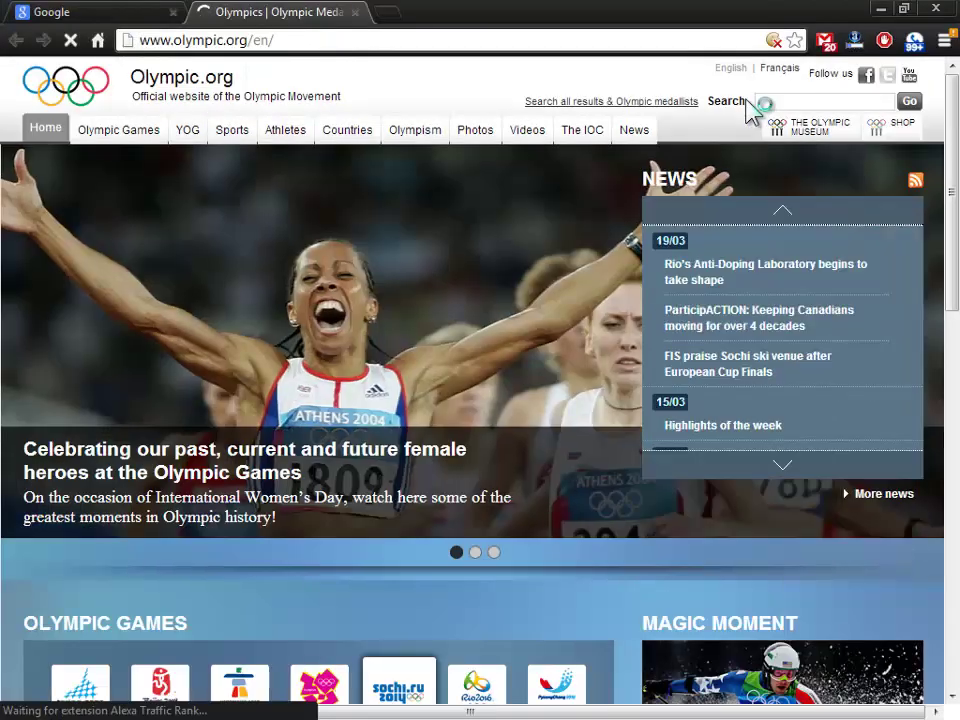
{"action": "left_click", "coordinate": [935, 9]}
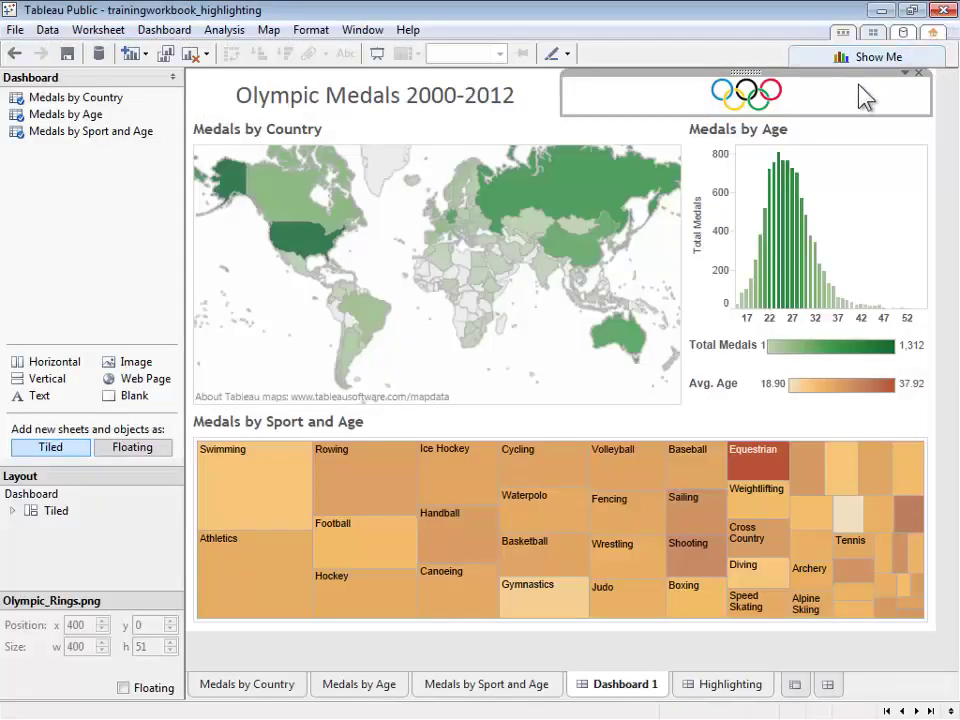
Widen the title area and embed a web page showing the Wikipedia Swimming article
{"action": "left_click_drag", "start_coordinate": [563, 100], "coordinate": [686, 94]}
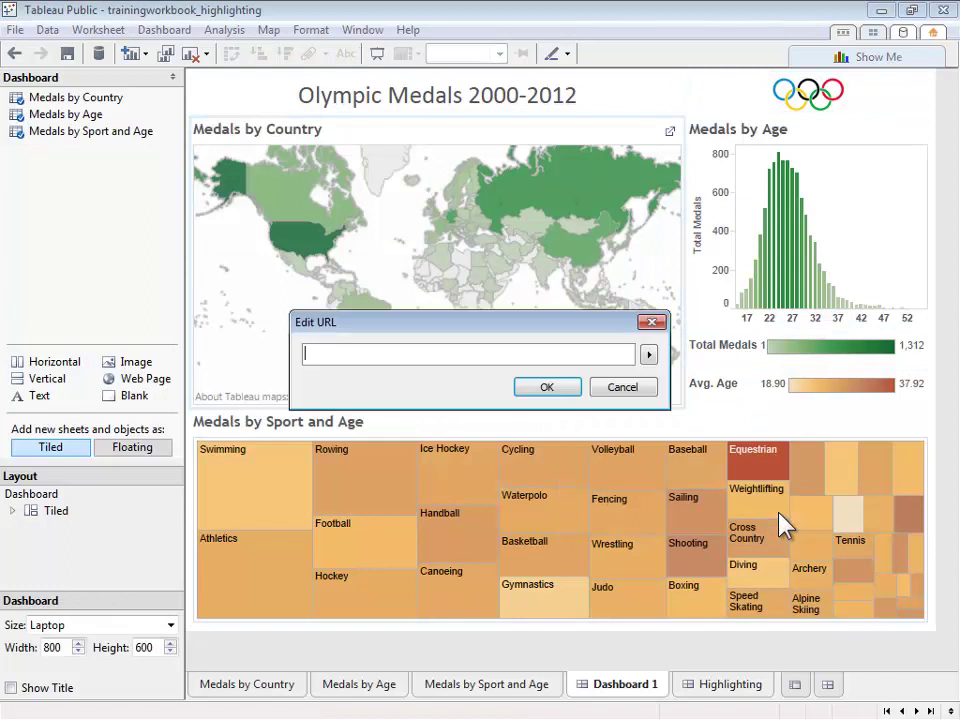
{"action": "type", "text": "http://en.m.wikipedia.org/wiki/Swimming"}
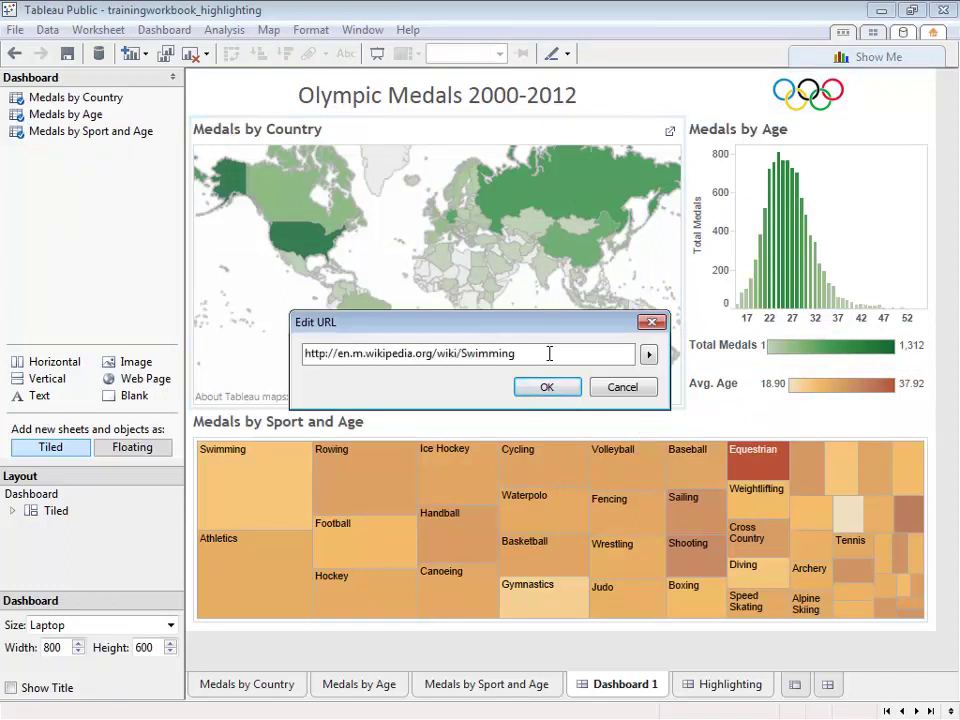
{"action": "left_click", "coordinate": [547, 387]}
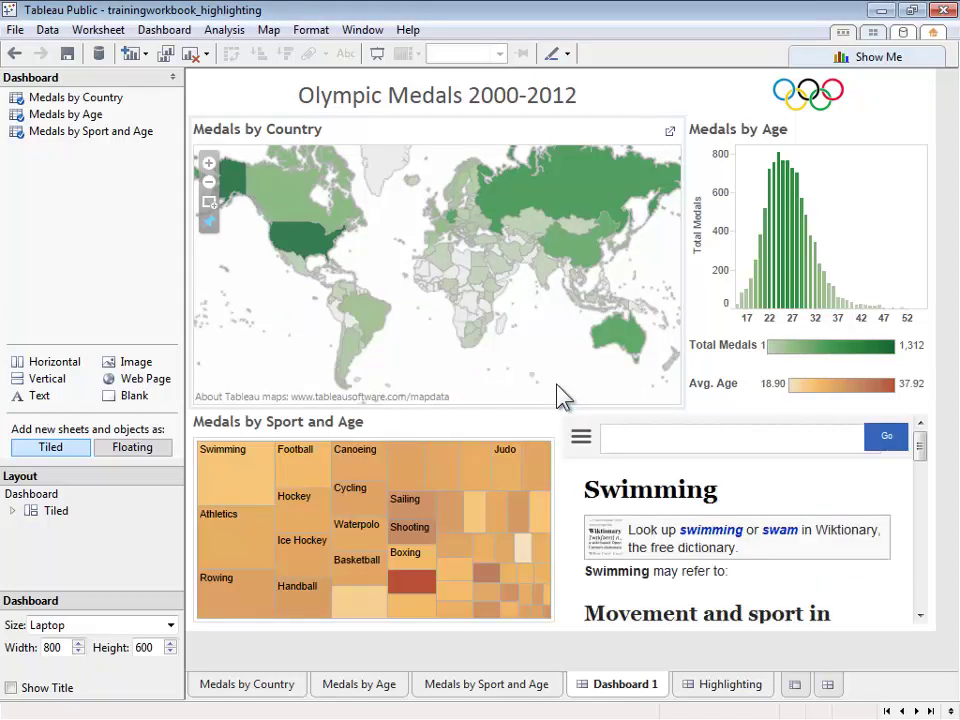
{"action": "mouse_move", "coordinate": [920, 452]}
{"action": "left_mouse_down"}
{"action": "mouse_move", "coordinate": [928, 520]}
{"action": "mouse_move", "coordinate": [930, 452]}
{"action": "left_mouse_up"}
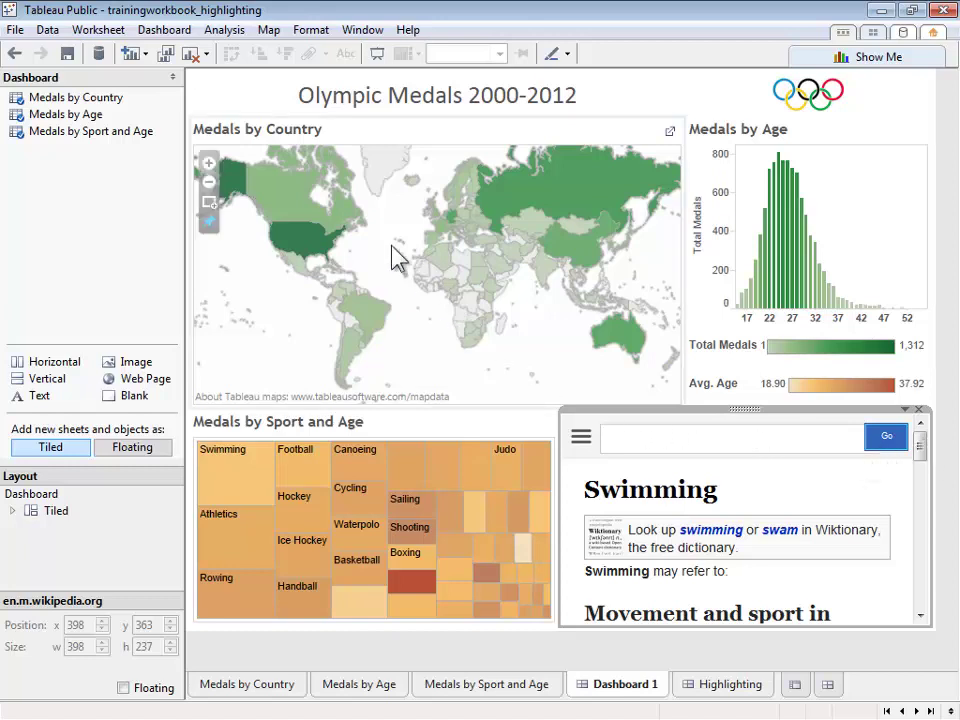
Add a URL action with Medals by Sport and Age as its only source sheet
{"action": "left_click", "coordinate": [168, 31]}
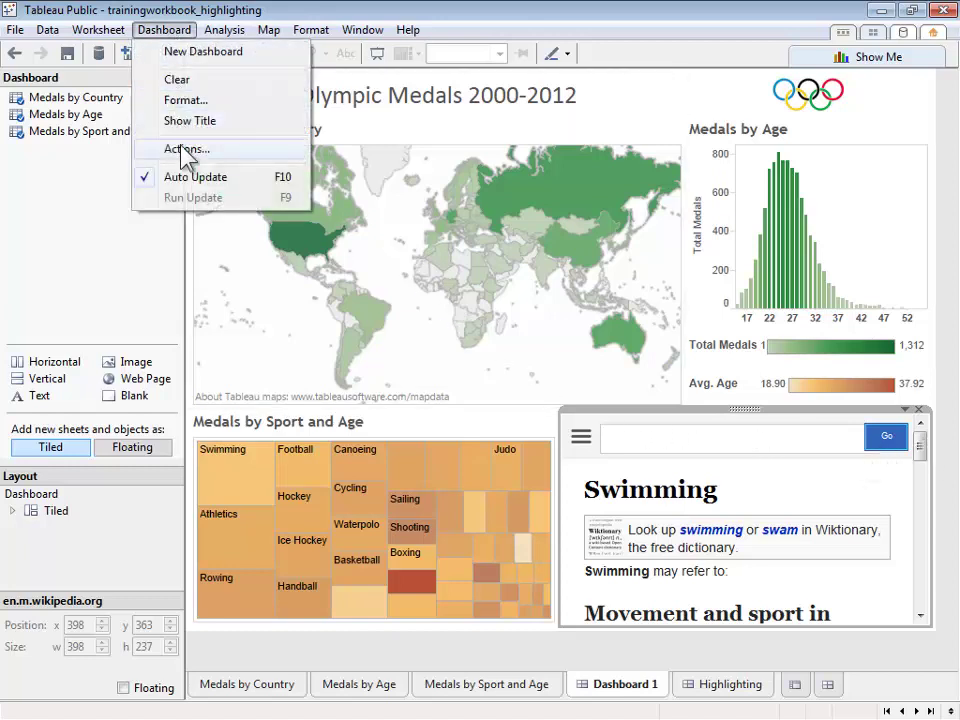
{"action": "left_click", "coordinate": [186, 149]}
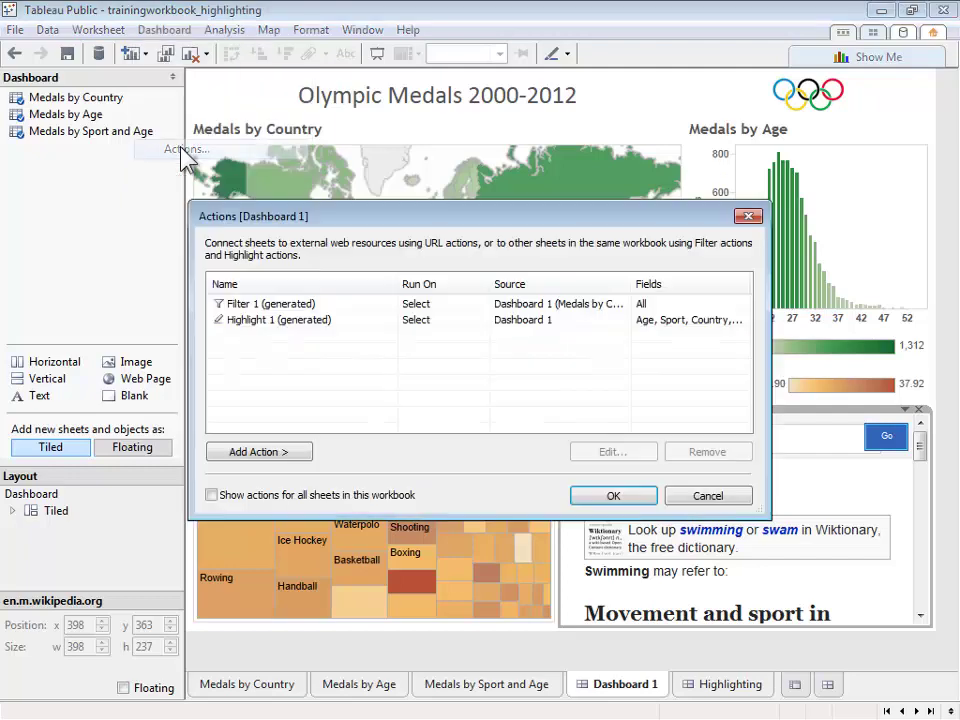
{"action": "left_click", "coordinate": [280, 456]}
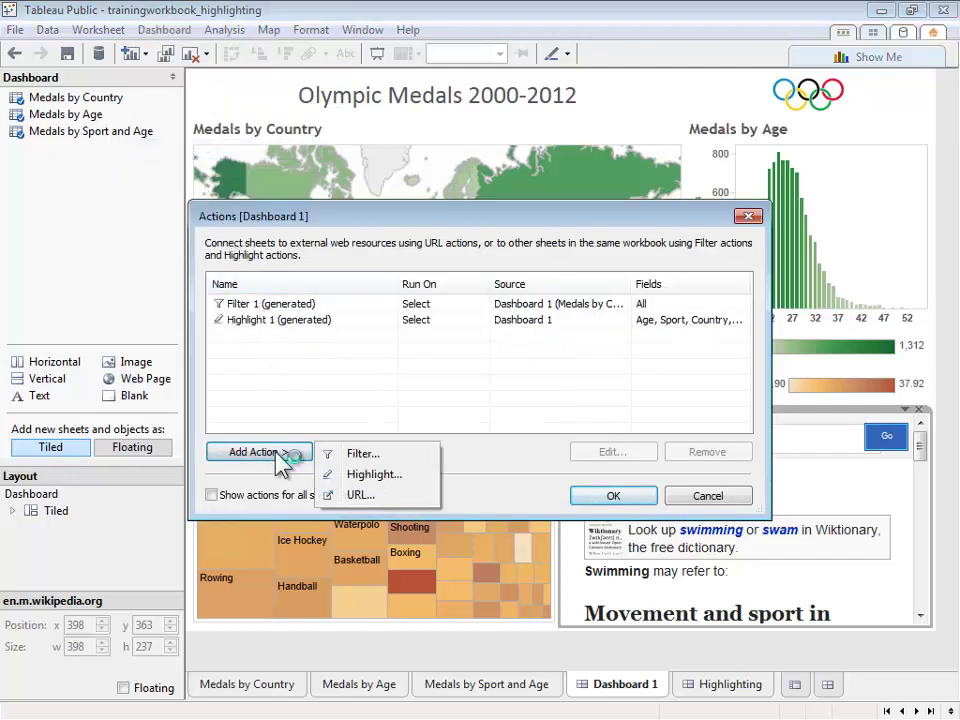
{"action": "left_click", "coordinate": [330, 494]}
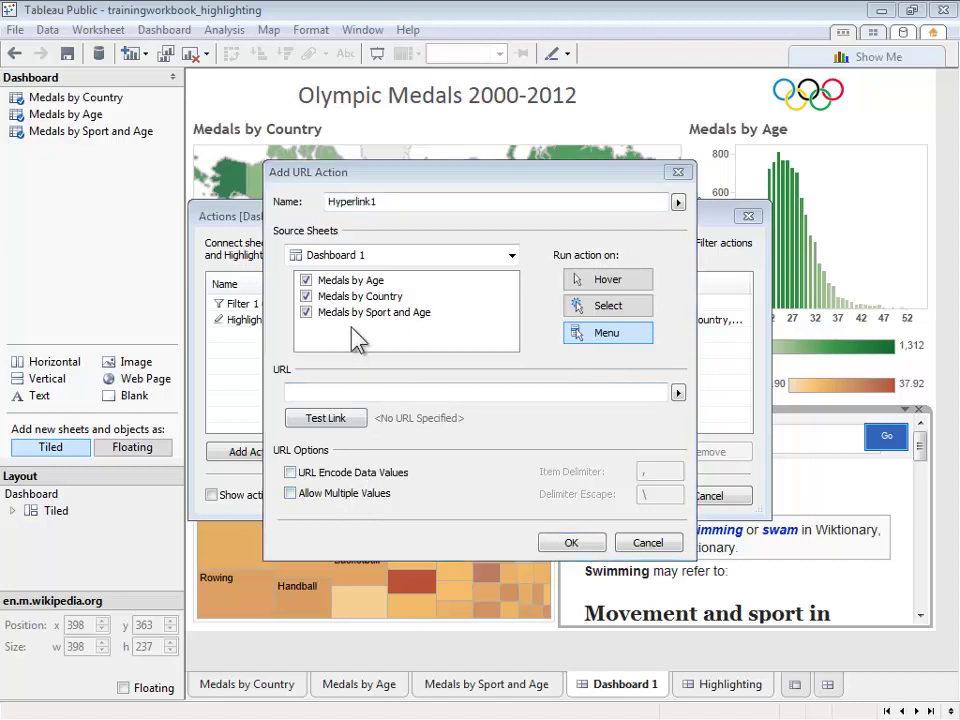
{"action": "left_click", "coordinate": [310, 282]}
{"action": "left_click", "coordinate": [310, 297]}
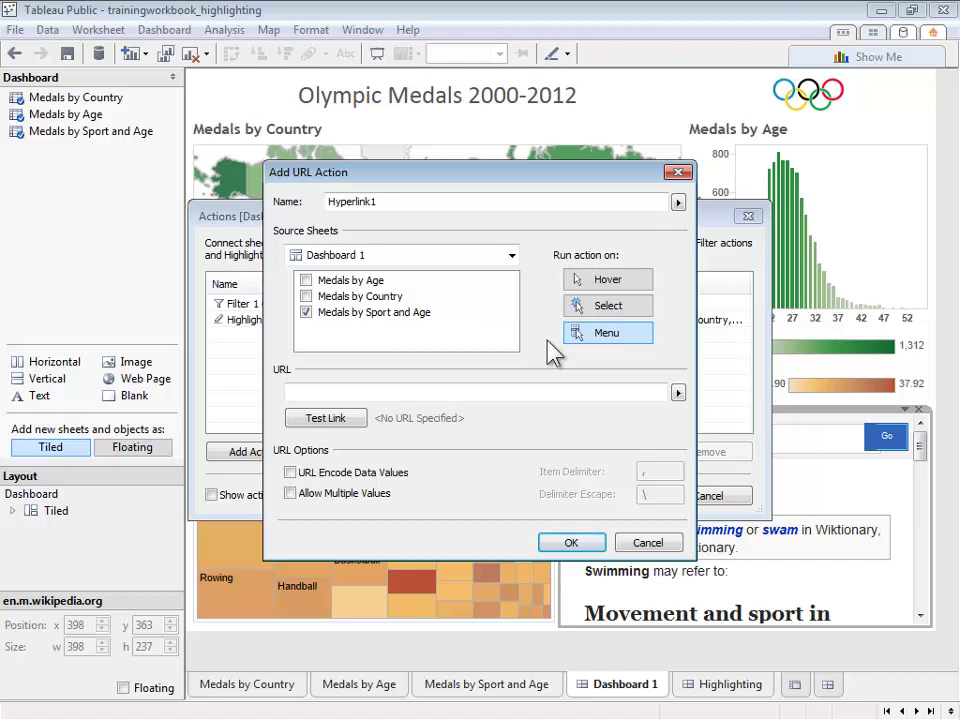
{"action": "left_click", "coordinate": [557, 391]}
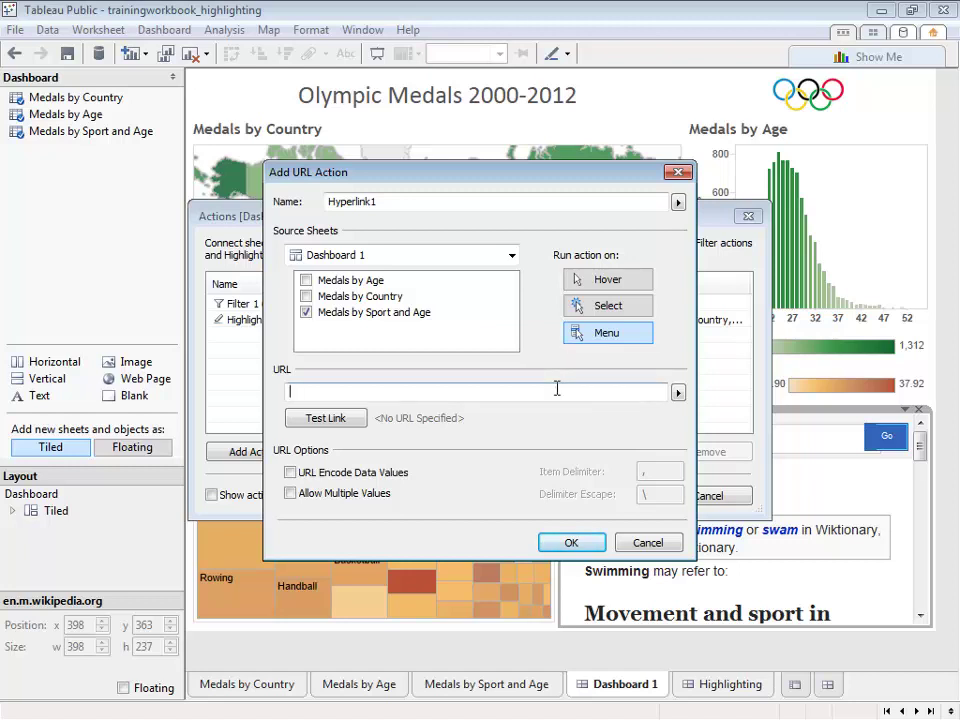
{"action": "left_click", "coordinate": [679, 396]}
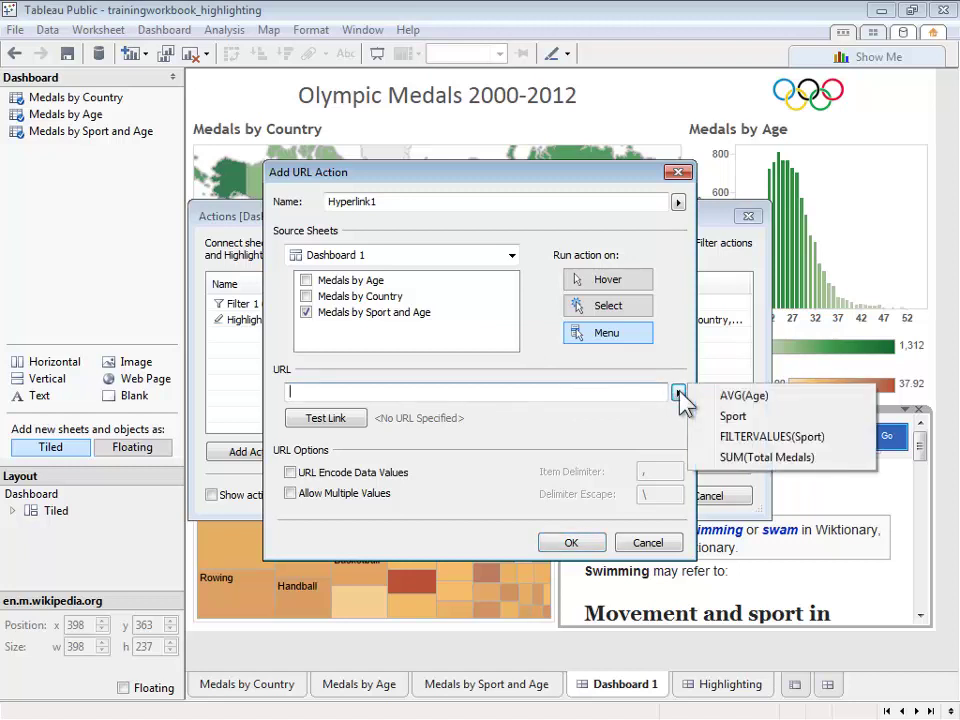
Set the action URL to the Wikipedia address followed by <Sport> and test it
{"action": "left_click", "coordinate": [730, 416]}
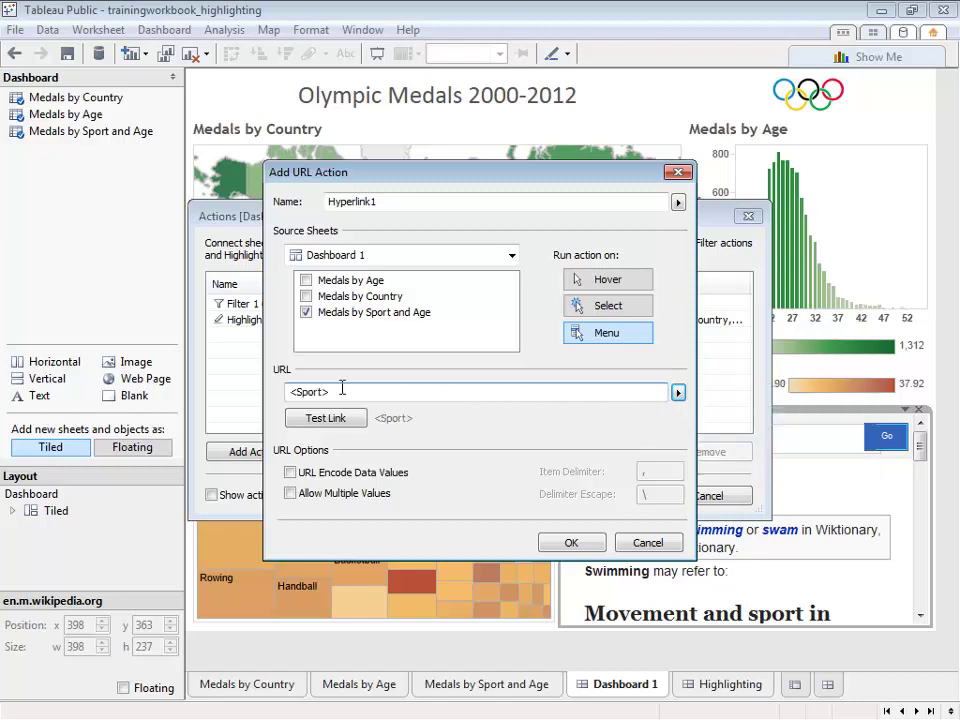
{"action": "left_click", "coordinate": [290, 391]}
{"action": "type", "text": "http://en.m.wikipedia.org/wiki/"}
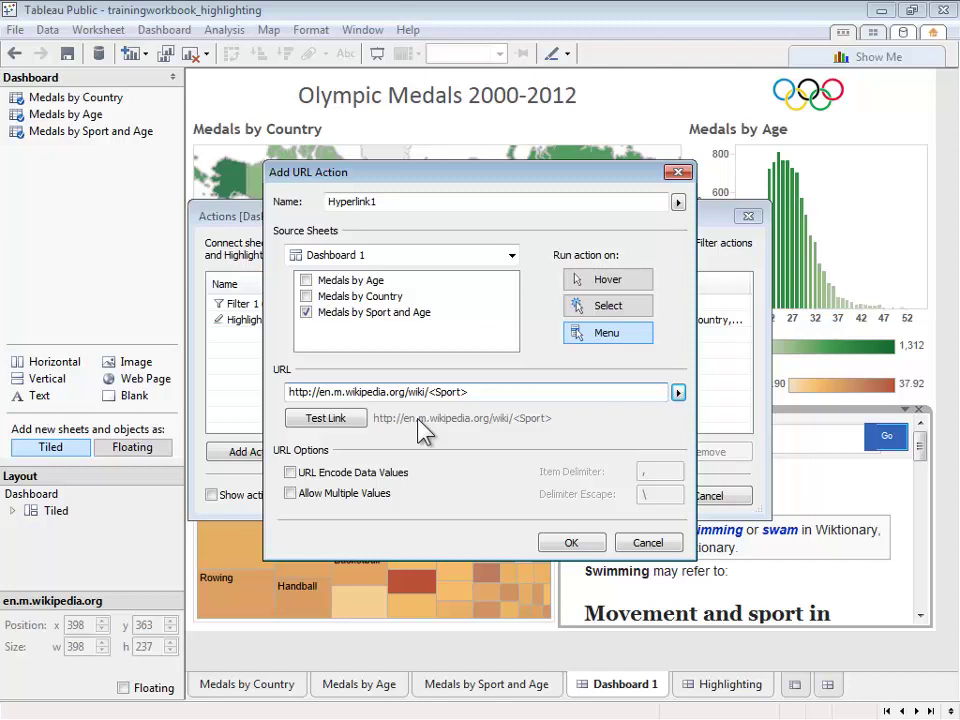
{"action": "left_click", "coordinate": [356, 419]}
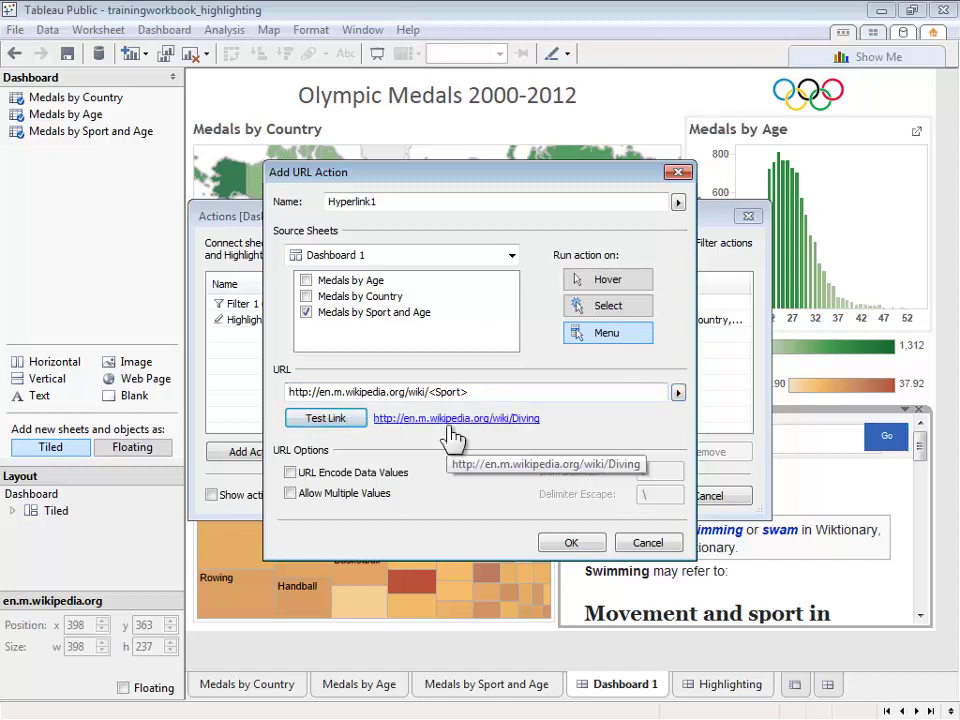
Rename the action 'Click to see a description of <Sport>' and close the Actions dialogs
{"action": "left_click", "coordinate": [378, 204]}
{"action": "left_click_drag", "start_coordinate": [378, 204], "coordinate": [327, 210]}
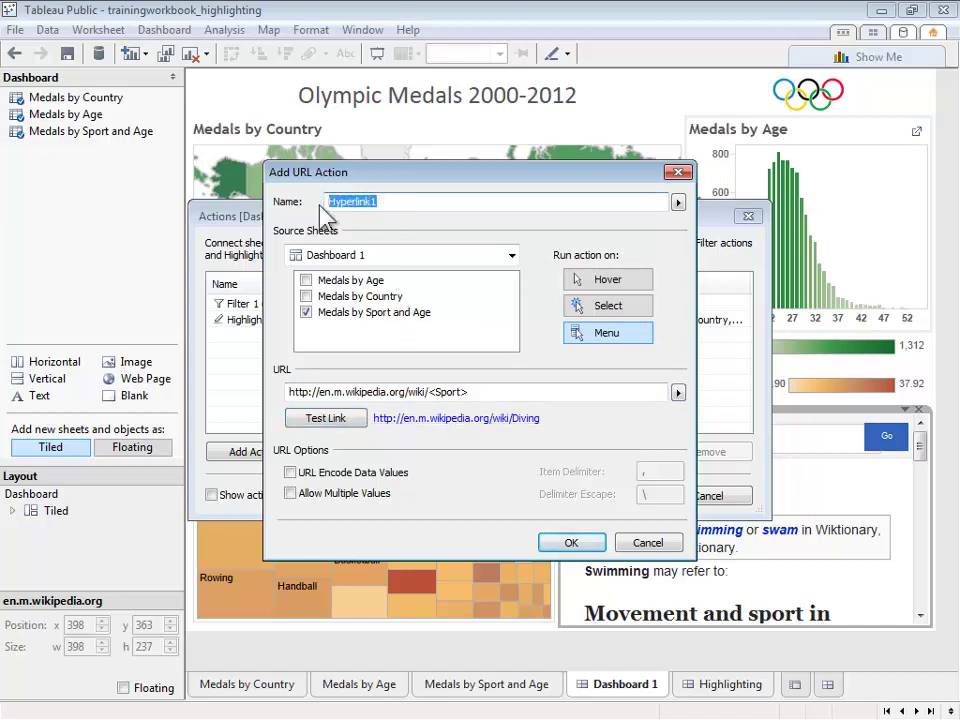
{"action": "type", "text": "Click to see a description of"}
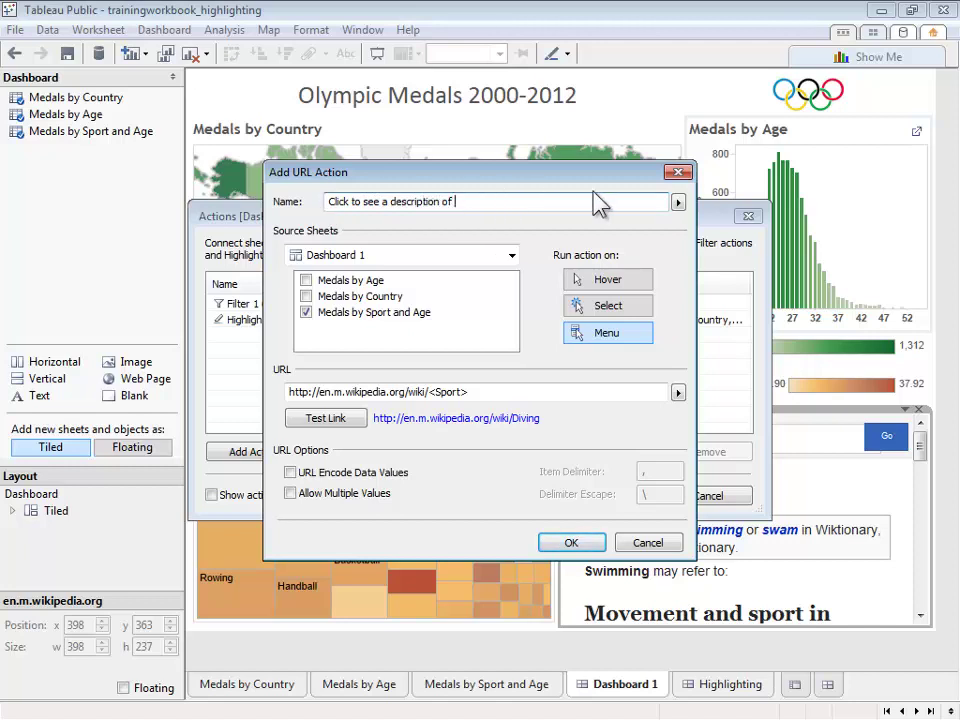
{"action": "left_click", "coordinate": [678, 202]}
{"action": "left_click", "coordinate": [733, 224]}
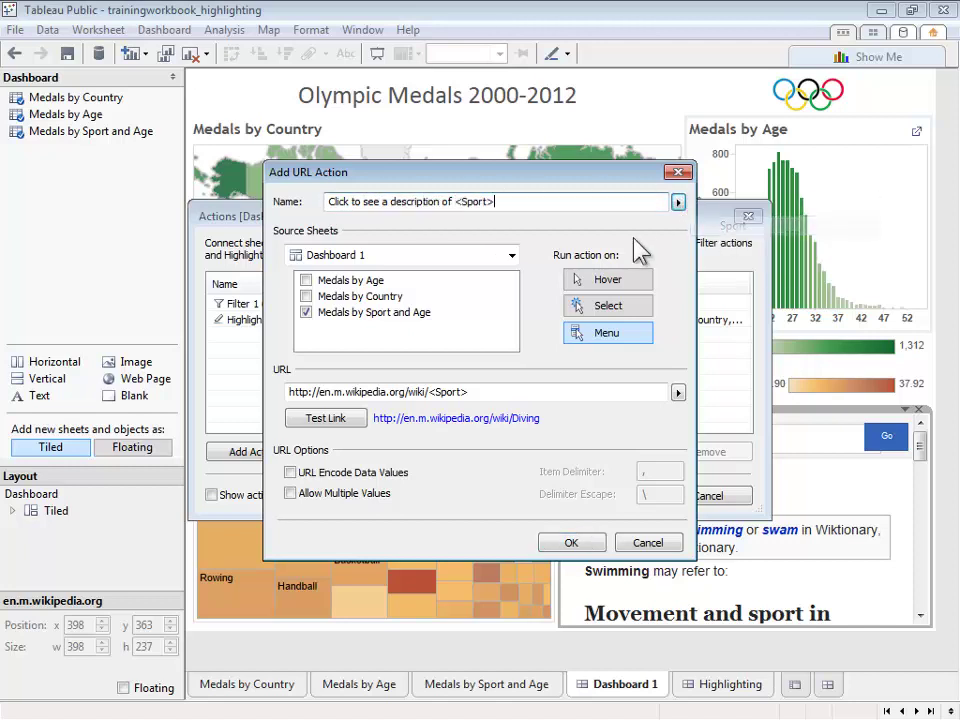
{"action": "left_click", "coordinate": [578, 543]}
{"action": "left_click", "coordinate": [608, 497]}
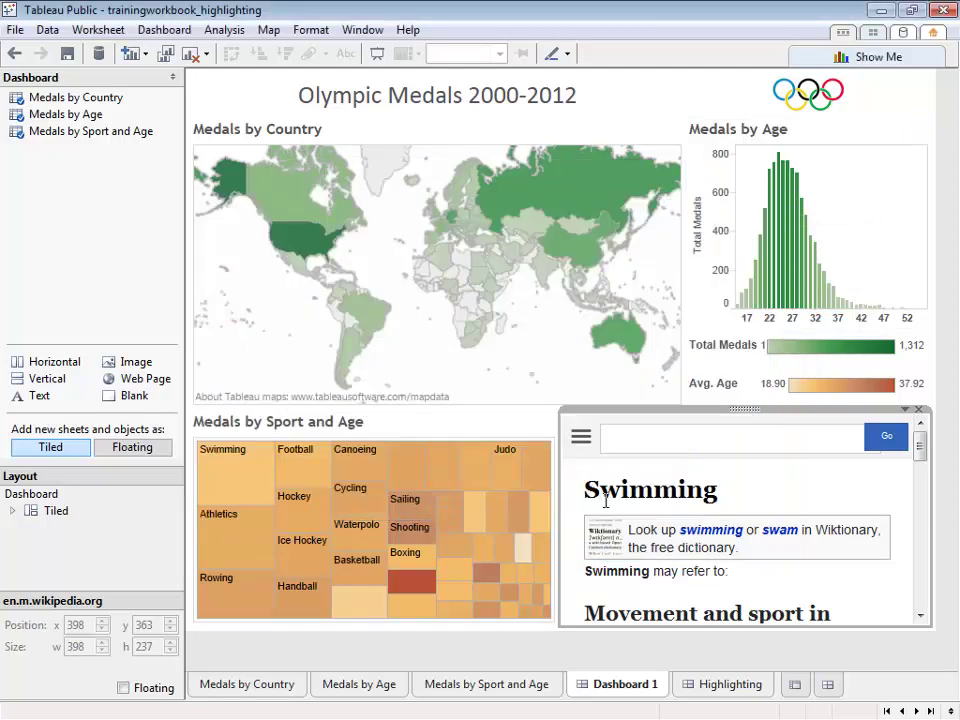
Load the Fencing Wikipedia article through the Fencing tile's tooltip description link
{"action": "mouse_move", "coordinate": [445, 492]}
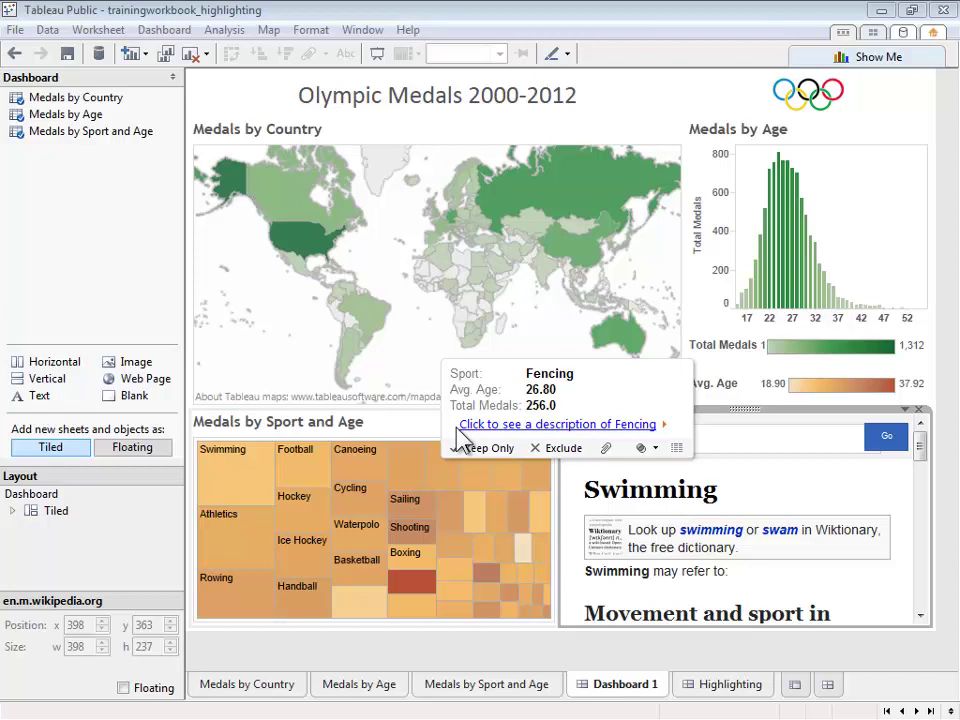
{"action": "left_click", "coordinate": [484, 426]}
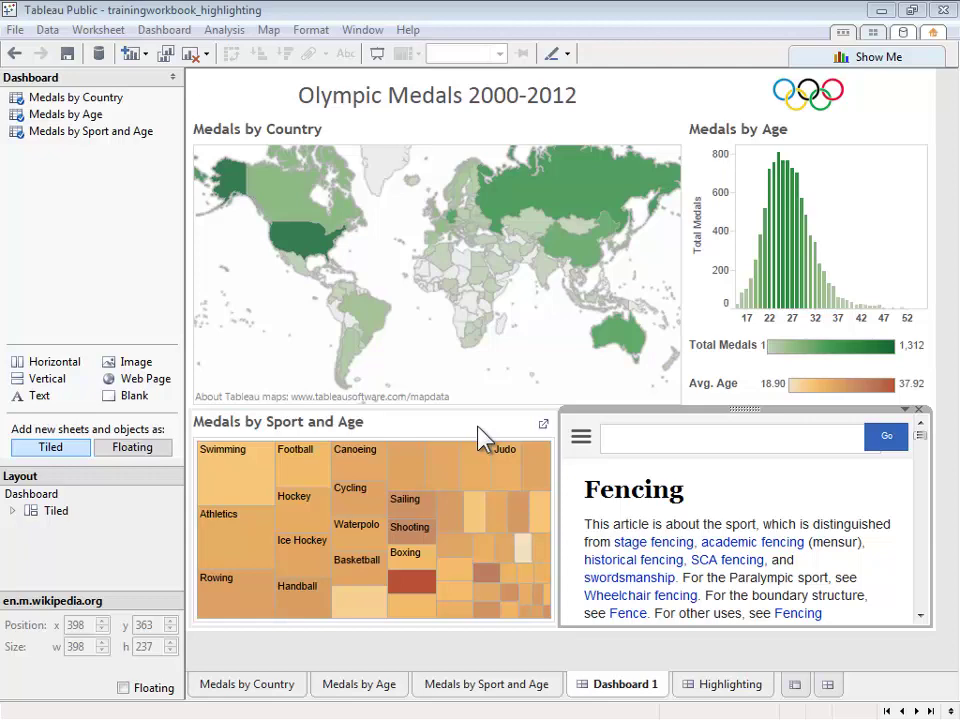
{"action": "scroll", "coordinate": [921, 445], "scroll_direction": "down", "scroll_amount": 3}
{"action": "mouse_move", "coordinate": [921, 441]}
{"action": "left_mouse_down"}
{"action": "mouse_move", "coordinate": [930, 458]}
{"action": "mouse_move", "coordinate": [924, 437]}
{"action": "left_mouse_up"}
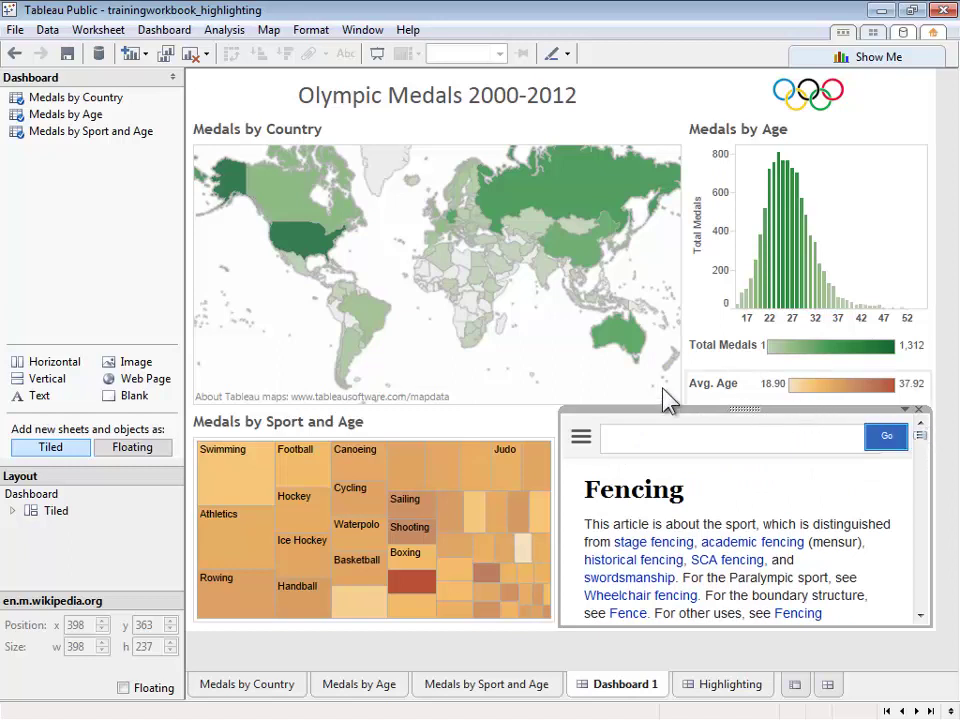
{"action": "left_click", "coordinate": [604, 381]}
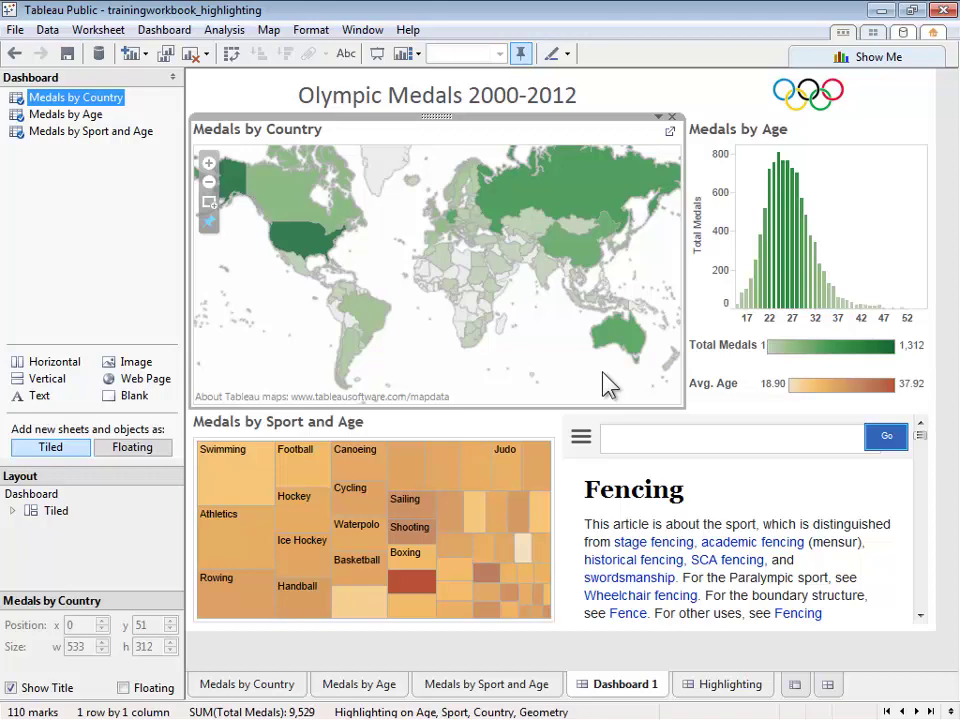
Insert a Blank spacer above the Total Medals and Avg. Age legends and adjust the chart's height
{"action": "left_click_drag", "start_coordinate": [145, 402], "coordinate": [776, 336]}
{"action": "left_click_drag", "start_coordinate": [790, 228], "coordinate": [782, 296]}
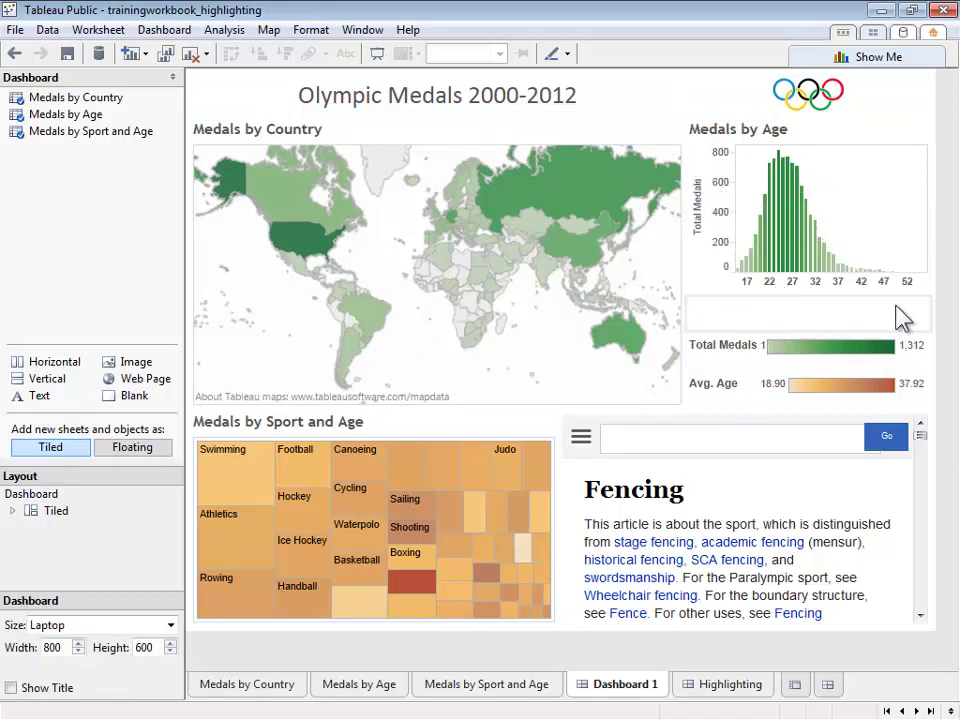